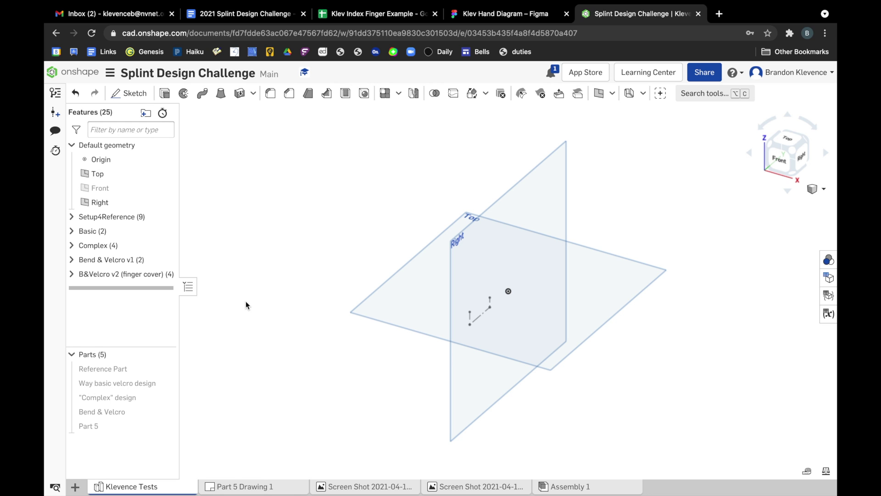
Hide the Side Dimensions sketch under Setup4Reference, then switch to the Klev Index Finger Example spreadsheet.
{"action": "left_click", "coordinate": [71, 219]}
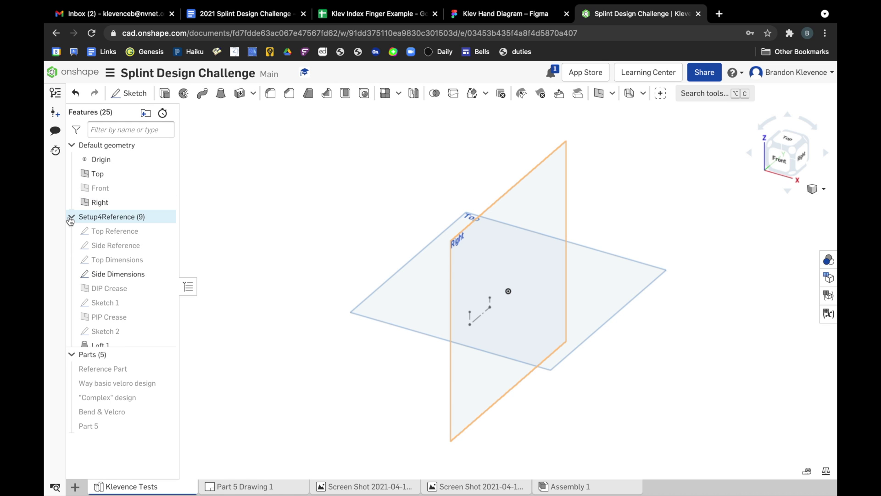
{"action": "left_click", "coordinate": [165, 274]}
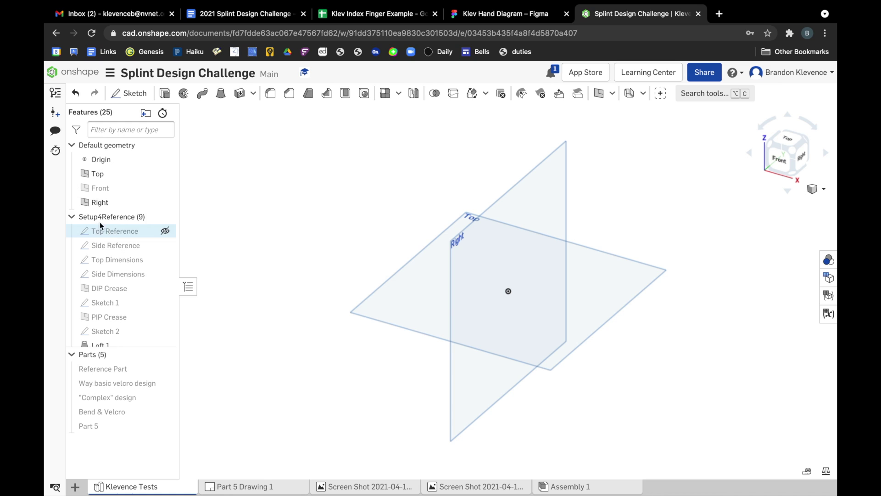
{"action": "left_click", "coordinate": [71, 217]}
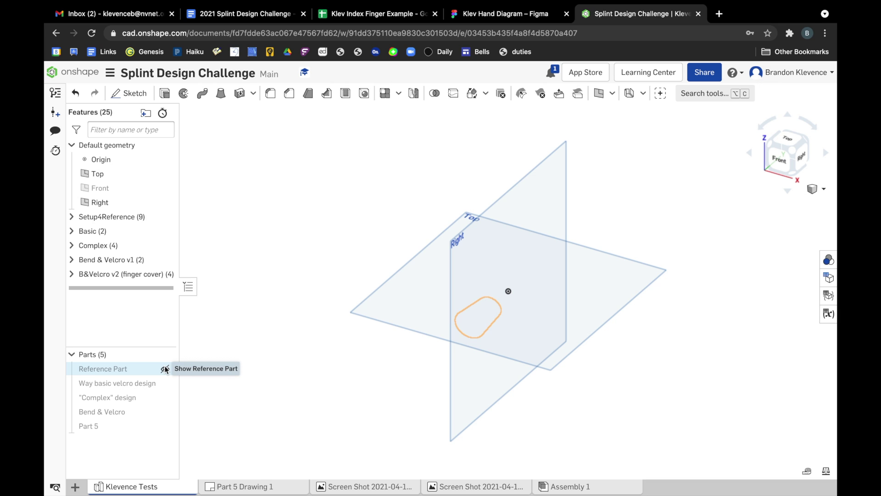
{"action": "left_click", "coordinate": [473, 15]}
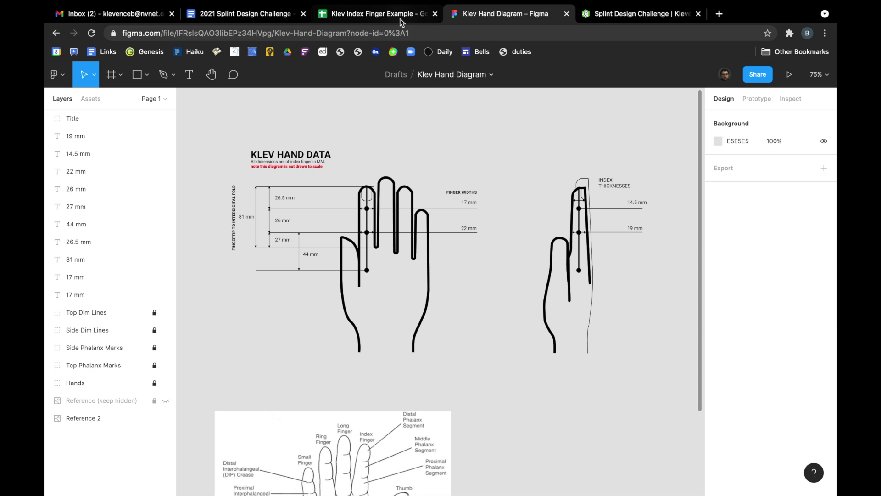
{"action": "left_click", "coordinate": [372, 14]}
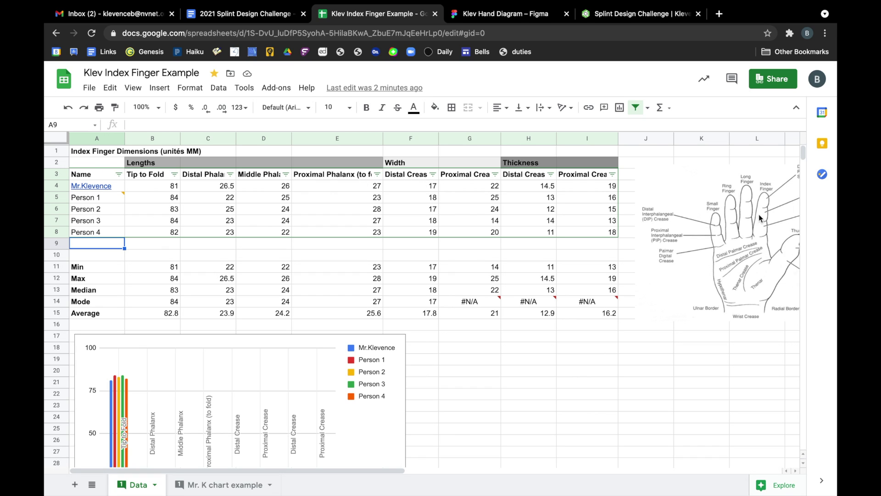
Go back to the Klev Hand Diagram in Figma after reviewing the index finger measurements.
{"action": "left_click", "coordinate": [500, 16]}
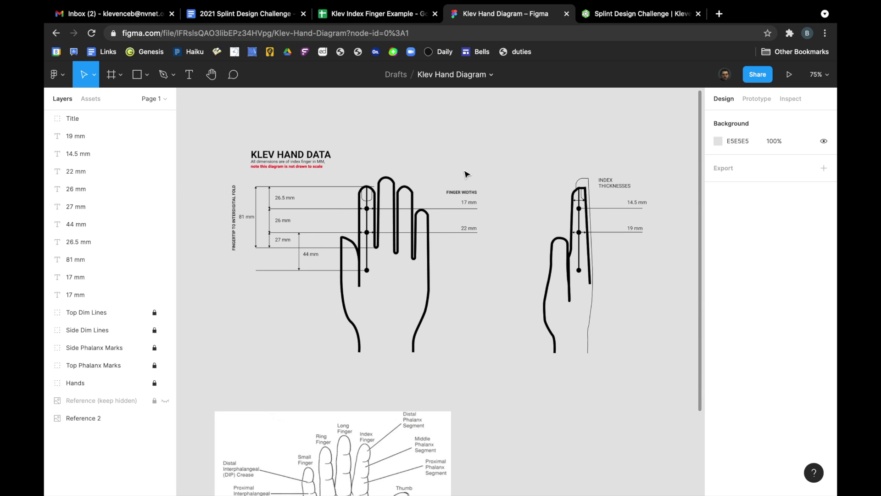
{"action": "left_click", "coordinate": [610, 20]}
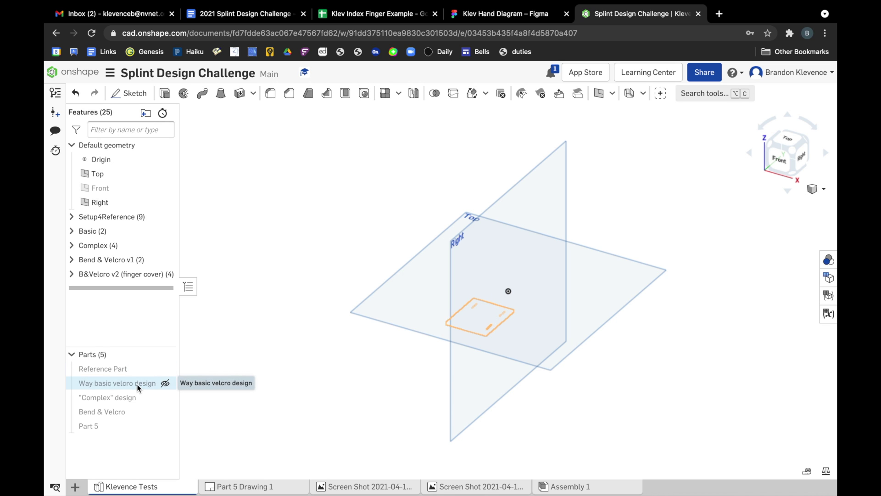
Briefly show the cylindrical Reference Part, then hide it again.
{"action": "left_click", "coordinate": [165, 369]}
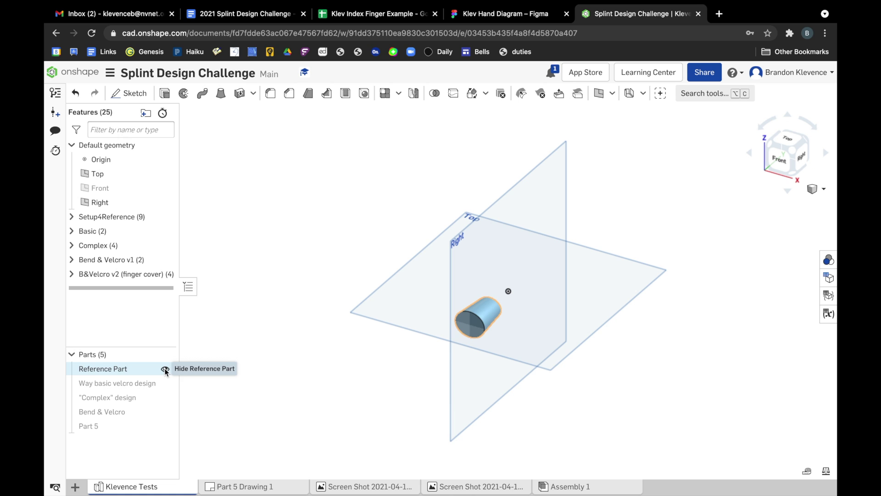
{"action": "left_click", "coordinate": [165, 369]}
Show the Way basic velcro design plate and inspect it from the top and isometric views.
{"action": "left_click", "coordinate": [166, 383]}
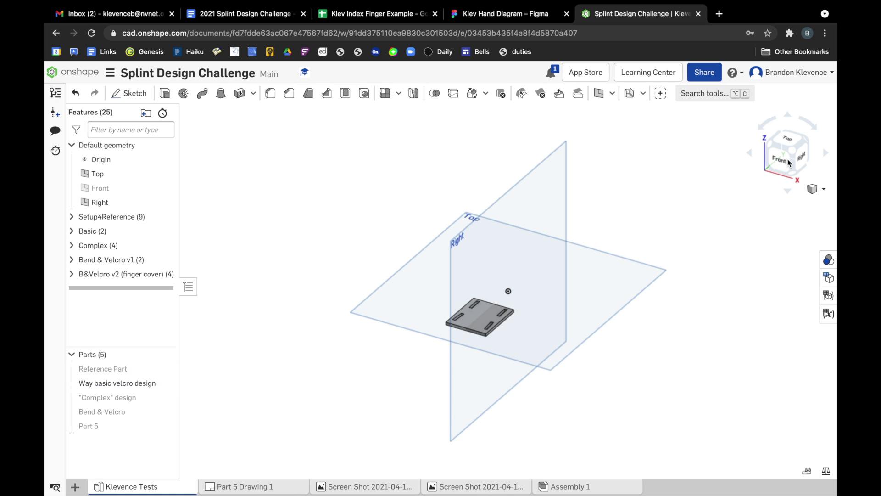
{"action": "left_click", "coordinate": [788, 138]}
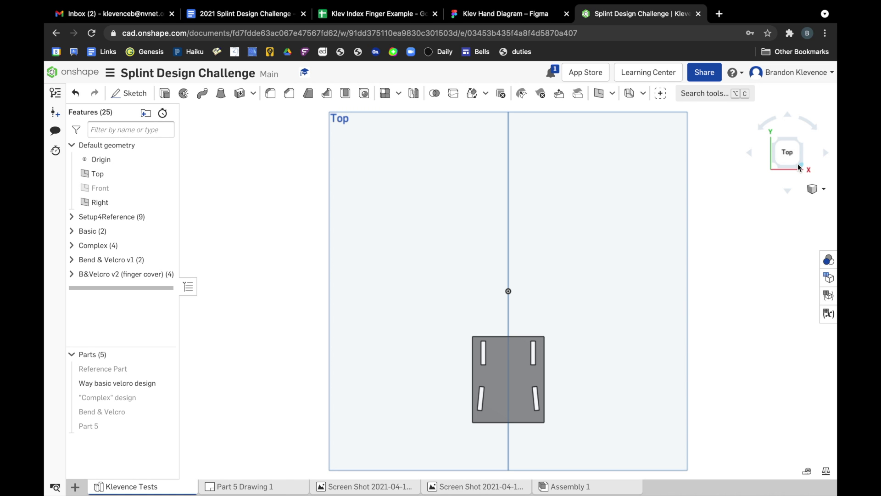
{"action": "left_click", "coordinate": [798, 166]}
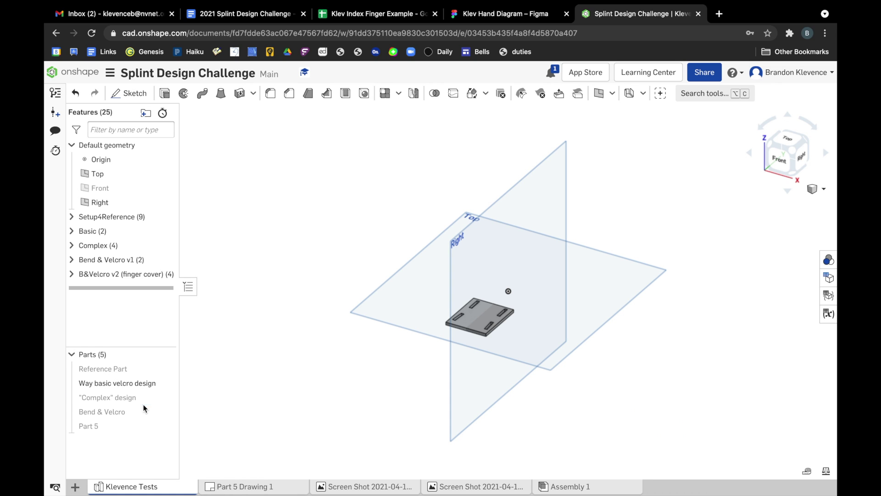
Hide the velcro plate and show the "Complex" design ring splint from an angled back view.
{"action": "left_click", "coordinate": [164, 383]}
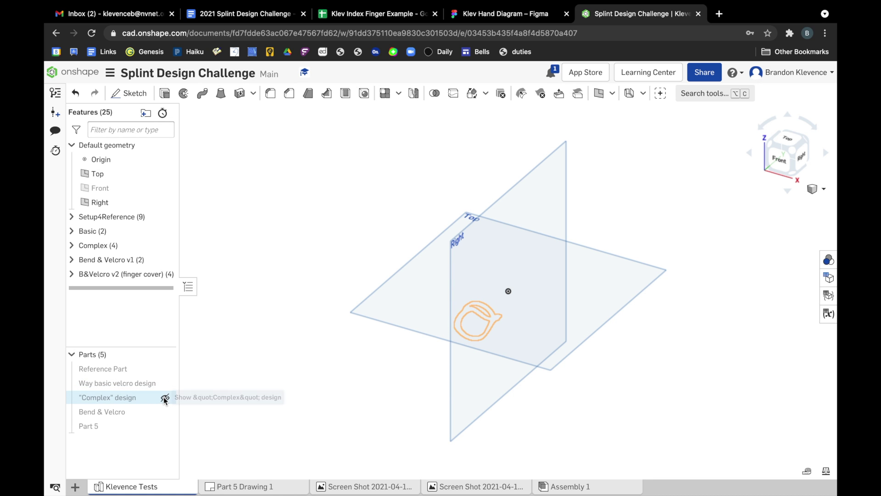
{"action": "left_click", "coordinate": [164, 398]}
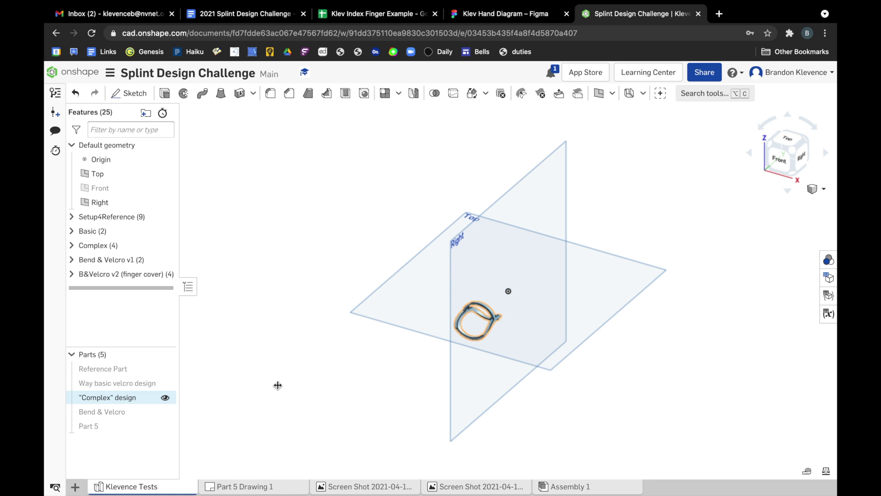
{"action": "left_click", "coordinate": [792, 149]}
{"action": "left_click", "coordinate": [772, 137]}
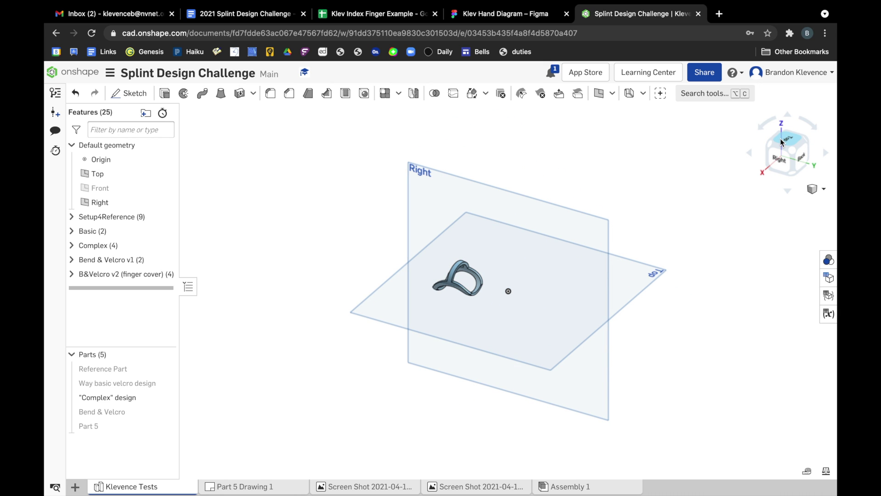
Swap the "Complex" design for the Bend & Velcro strap, zoom in on it, then hide it.
{"action": "left_click", "coordinate": [166, 398]}
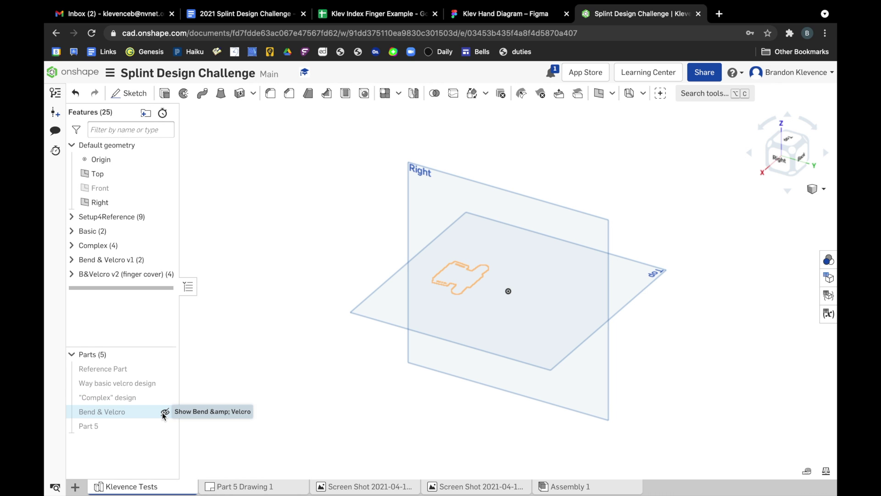
{"action": "left_click", "coordinate": [164, 413]}
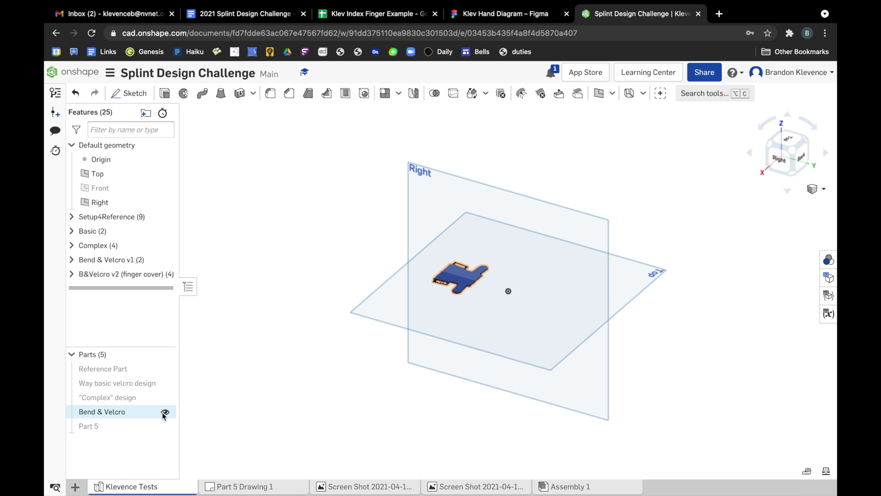
{"action": "left_click", "coordinate": [770, 140]}
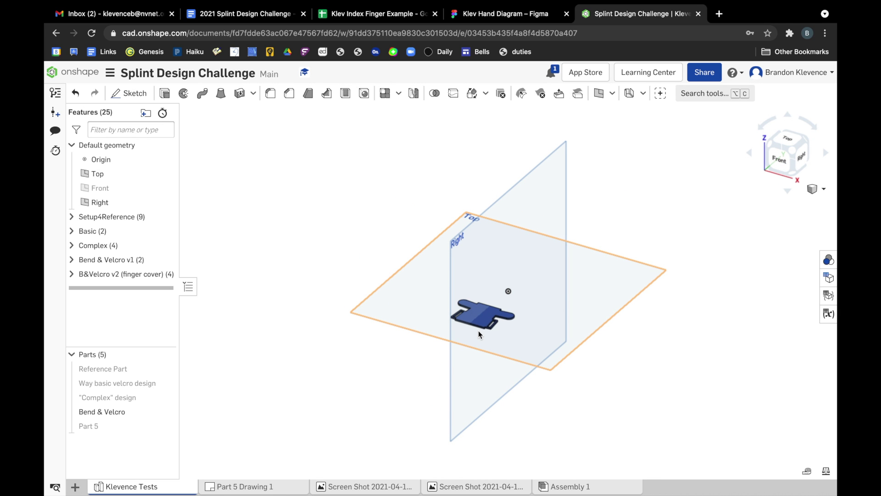
{"action": "scroll", "coordinate": [478, 330], "scroll_direction": "up", "scroll_amount": 10}
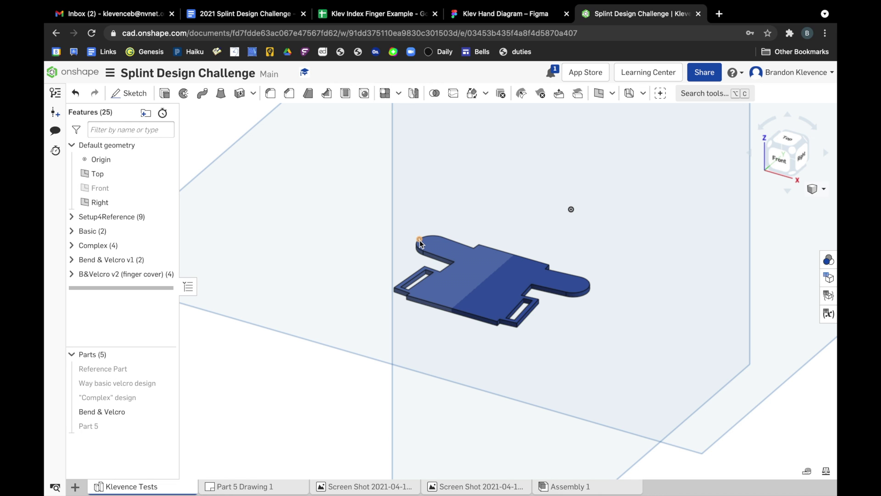
{"action": "left_click", "coordinate": [165, 412]}
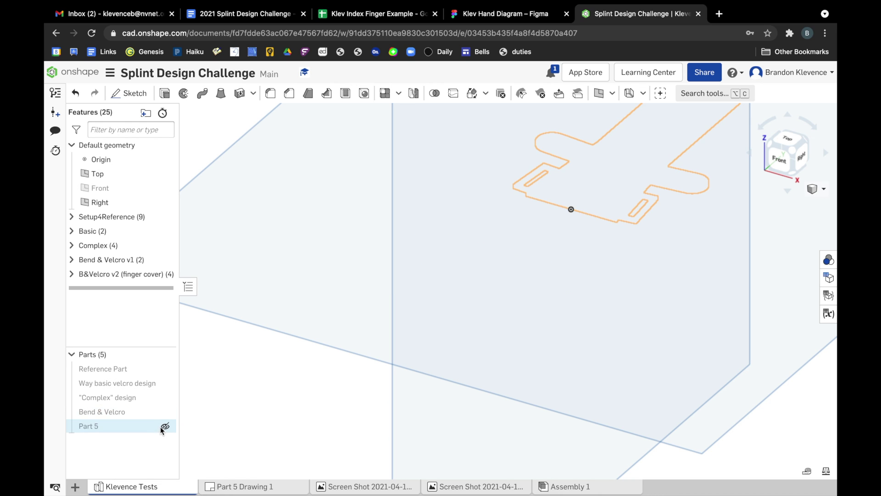
Show Part 5, zoom around the flat tabbed strap, then hide it again.
{"action": "left_click", "coordinate": [164, 425]}
{"action": "scroll", "coordinate": [418, 328], "scroll_direction": "down", "scroll_amount": 2}
{"action": "scroll", "coordinate": [417, 328], "scroll_direction": "down", "scroll_amount": 5}
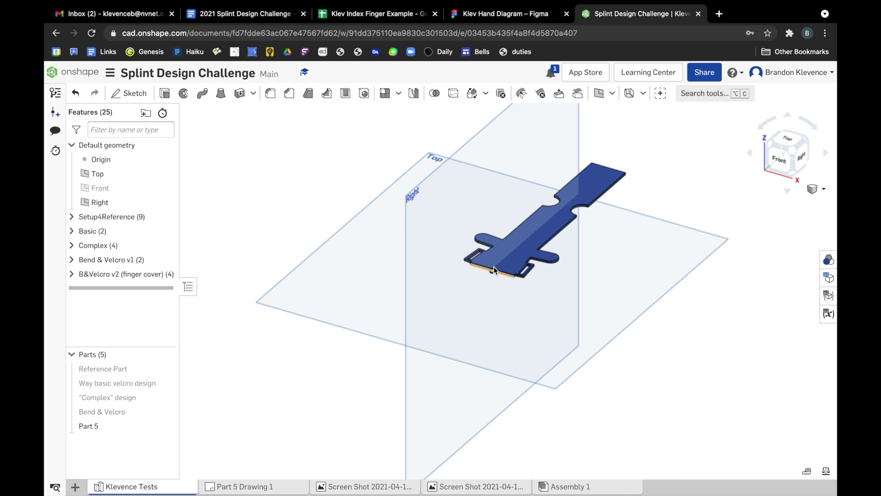
{"action": "scroll", "coordinate": [553, 180], "scroll_direction": "up", "scroll_amount": 3}
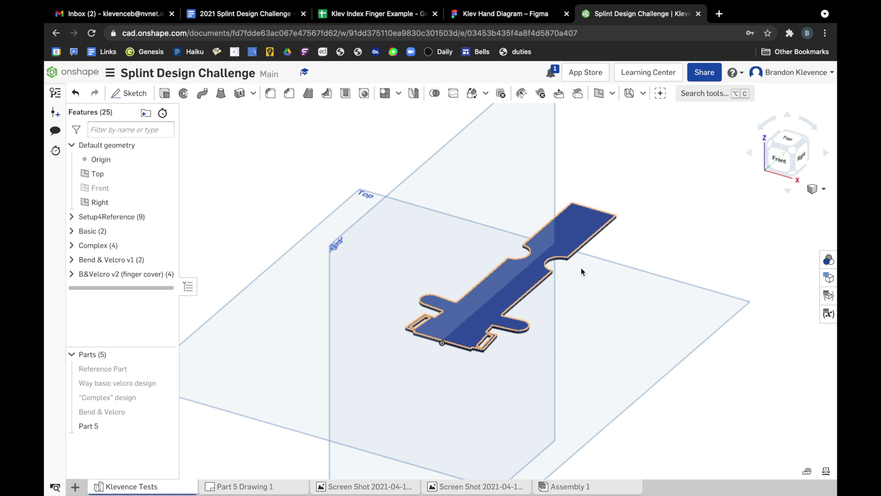
{"action": "left_click", "coordinate": [165, 426]}
Make the Reference Part cylinder visible in a zoomed isometric view.
{"action": "left_click", "coordinate": [164, 369]}
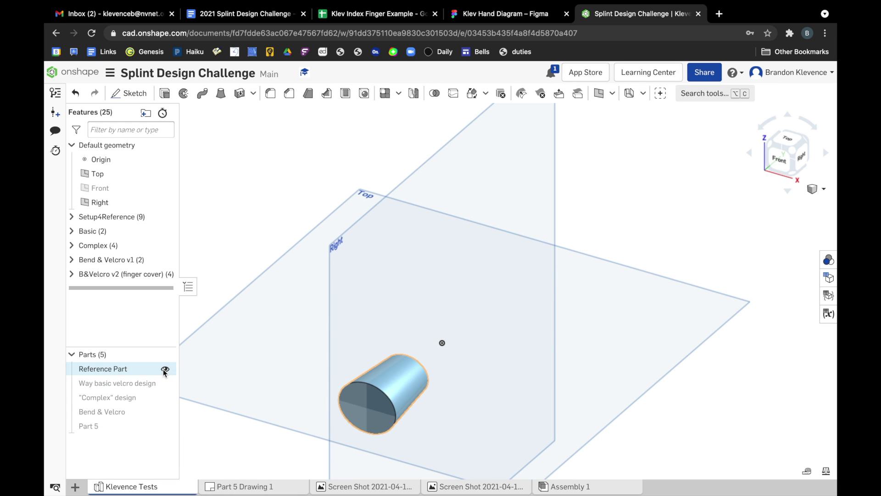
{"action": "left_click", "coordinate": [165, 369]}
{"action": "left_click", "coordinate": [164, 370]}
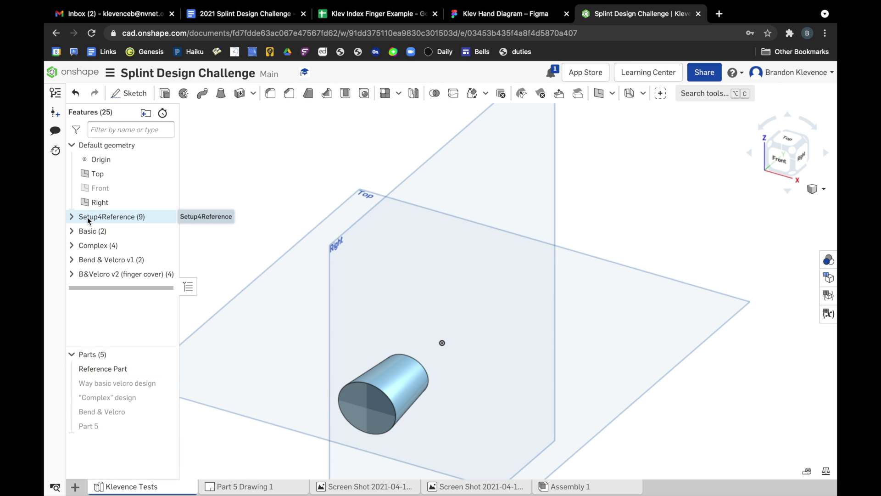
{"action": "left_click", "coordinate": [791, 155]}
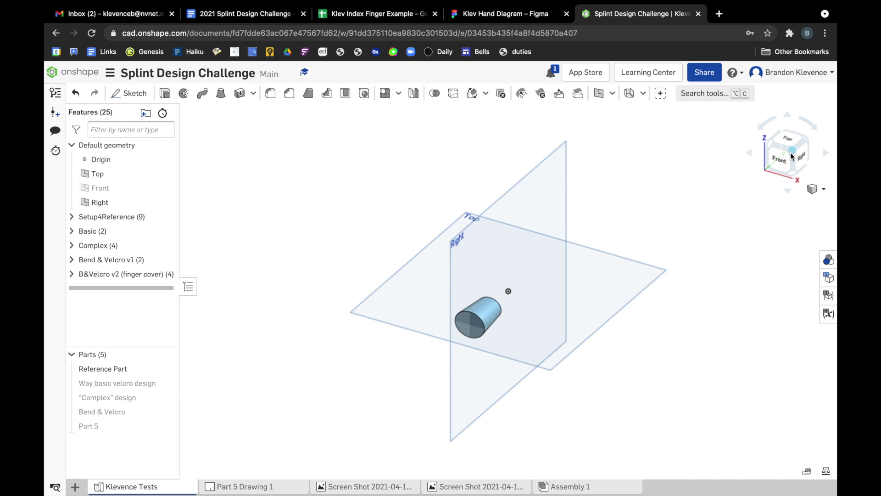
{"action": "scroll", "coordinate": [486, 329], "scroll_direction": "up", "scroll_amount": 5}
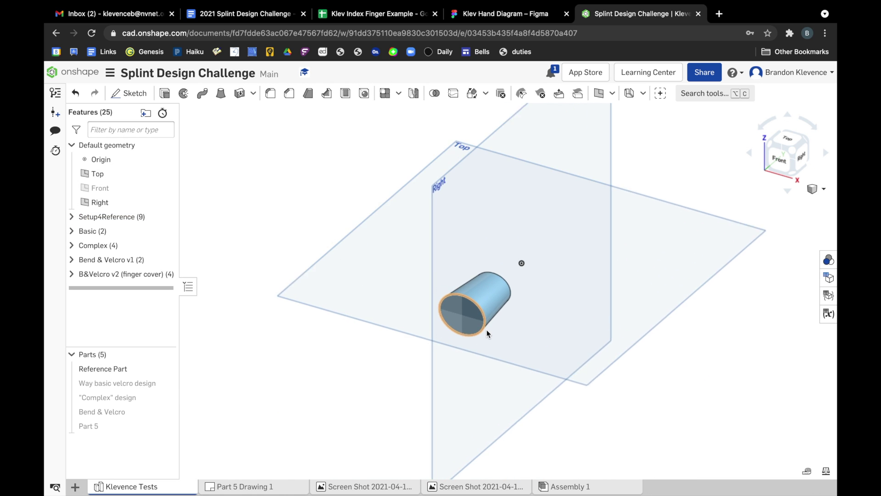
Expand Setup4Reference and show the Side Dimensions and Top Dimensions sketches.
{"action": "left_click", "coordinate": [72, 217]}
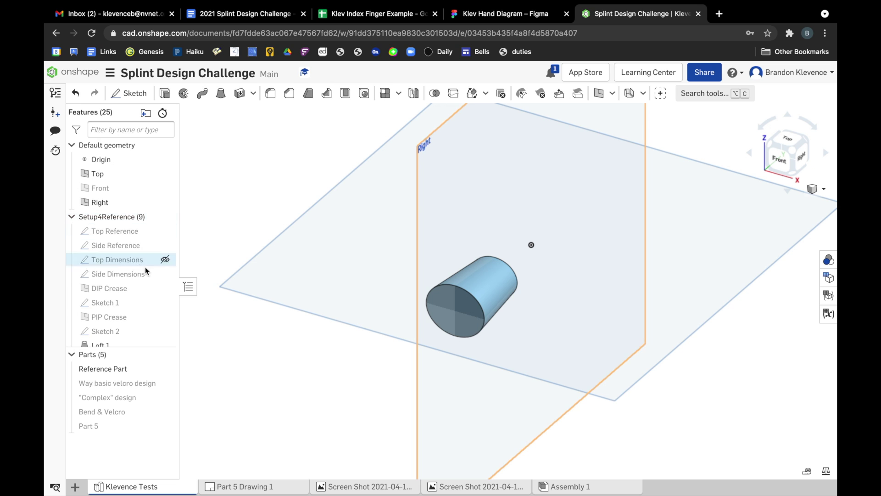
{"action": "left_click", "coordinate": [124, 231]}
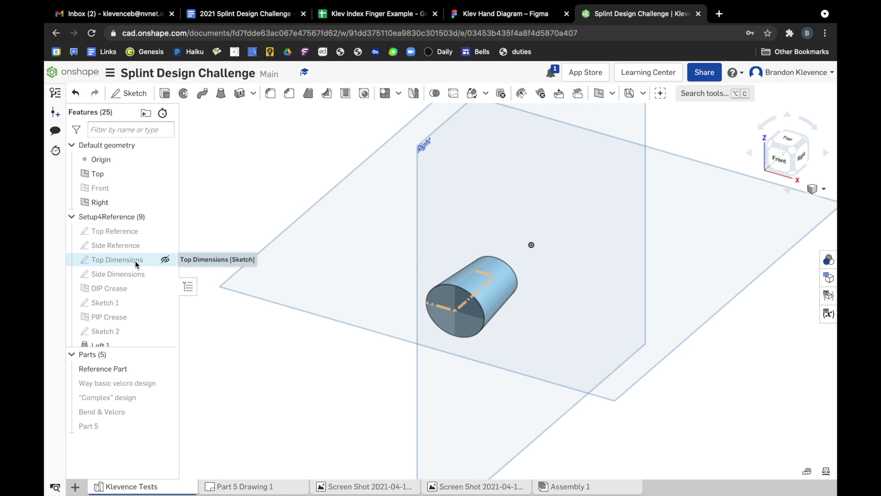
{"action": "left_click", "coordinate": [164, 260]}
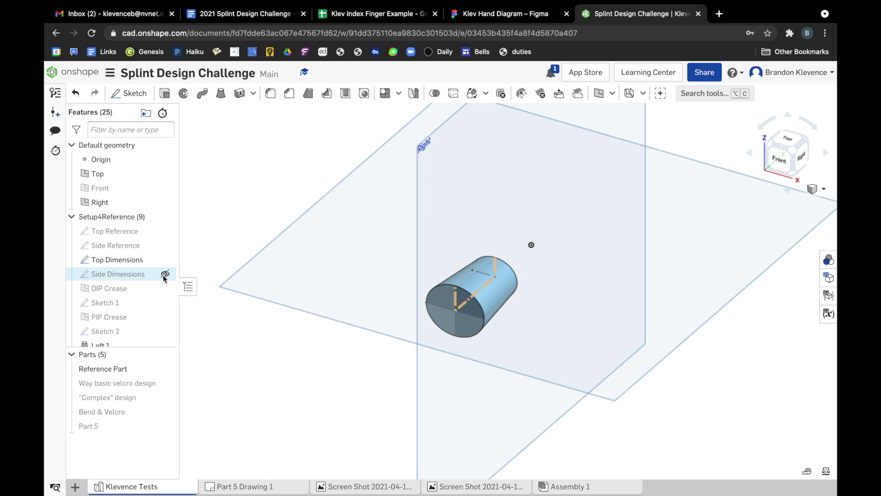
{"action": "left_click", "coordinate": [164, 274]}
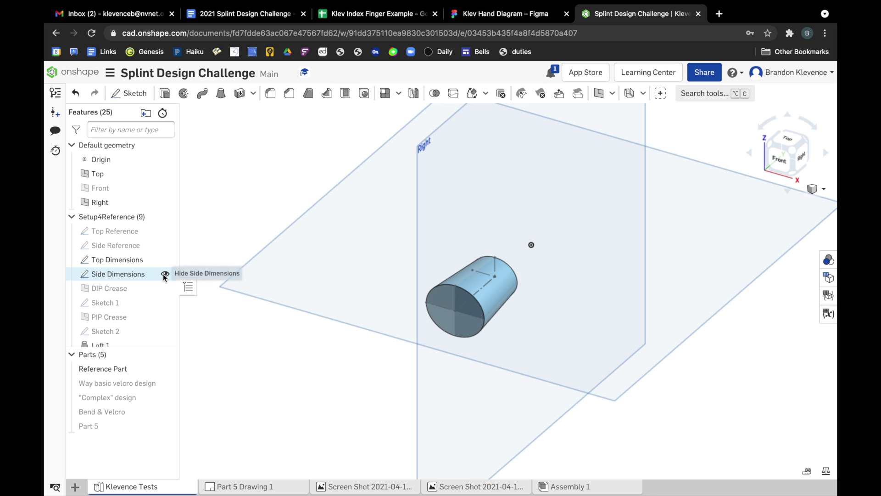
Edit the Top Dimensions sketch and view its Ø17, Ø22 and 26 dimensions from the top.
{"action": "double_click", "coordinate": [121, 259]}
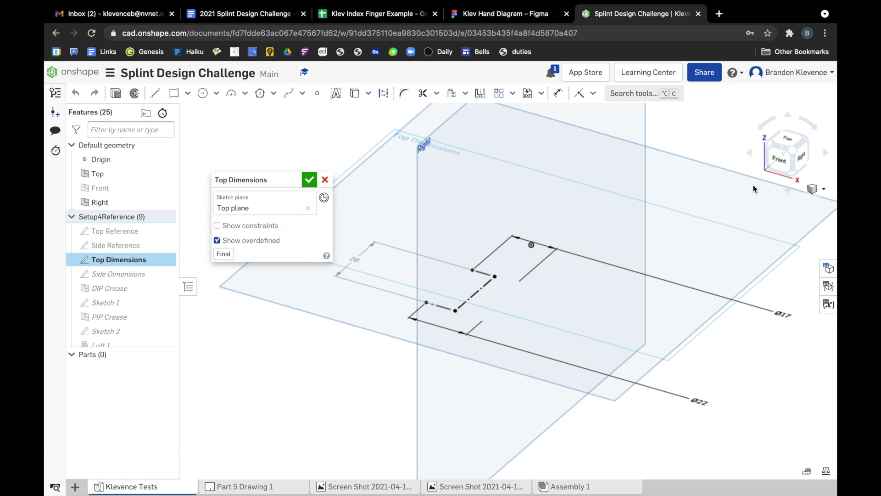
{"action": "left_click", "coordinate": [788, 142]}
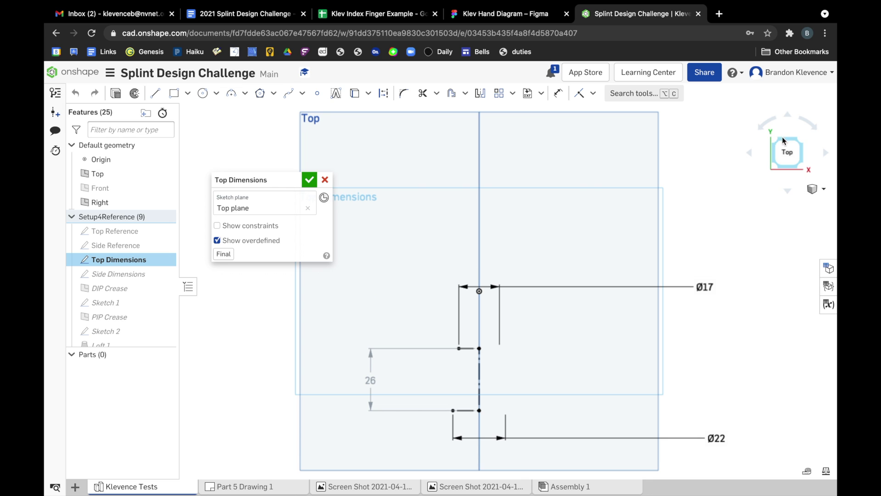
{"action": "scroll", "coordinate": [533, 449], "scroll_direction": "up", "scroll_amount": 4}
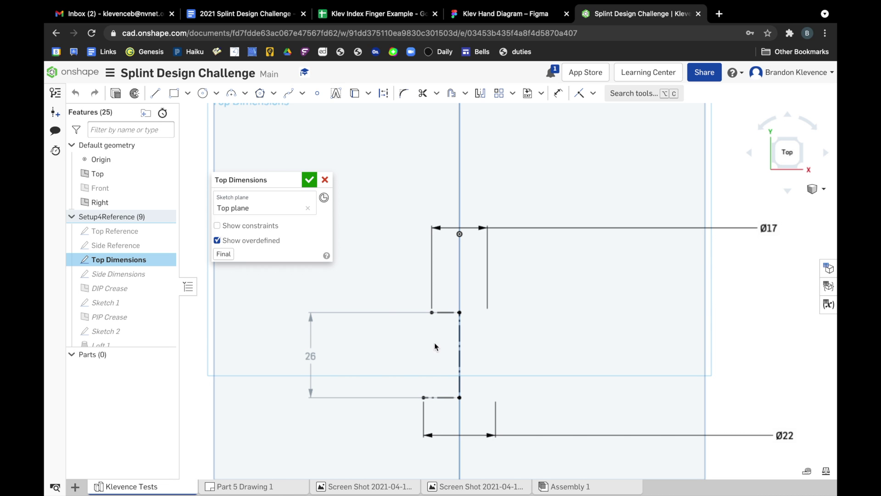
{"action": "left_click", "coordinate": [490, 13]}
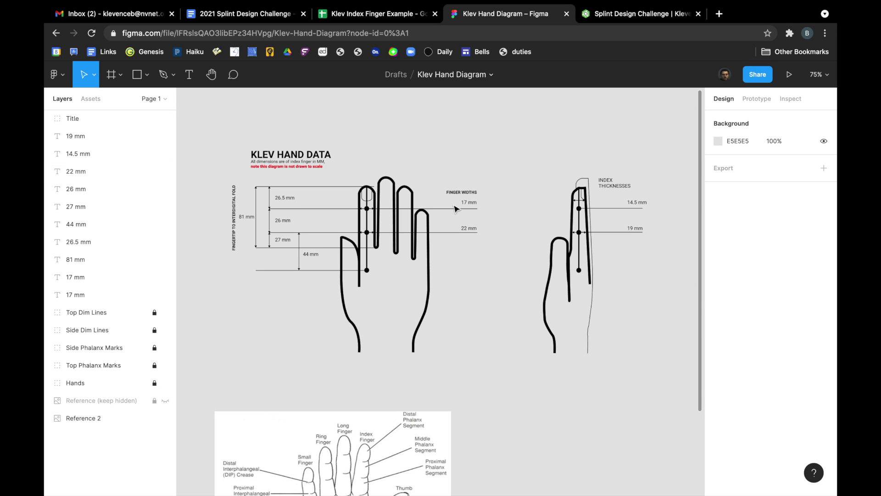
{"action": "left_click", "coordinate": [626, 18]}
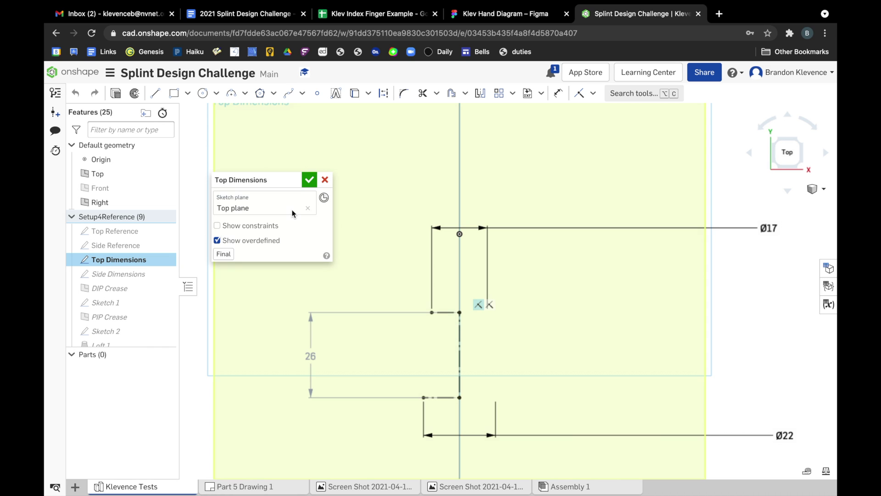
Accept the Top Dimensions sketch and return to an isometric view of the Reference Part.
{"action": "left_click", "coordinate": [310, 181]}
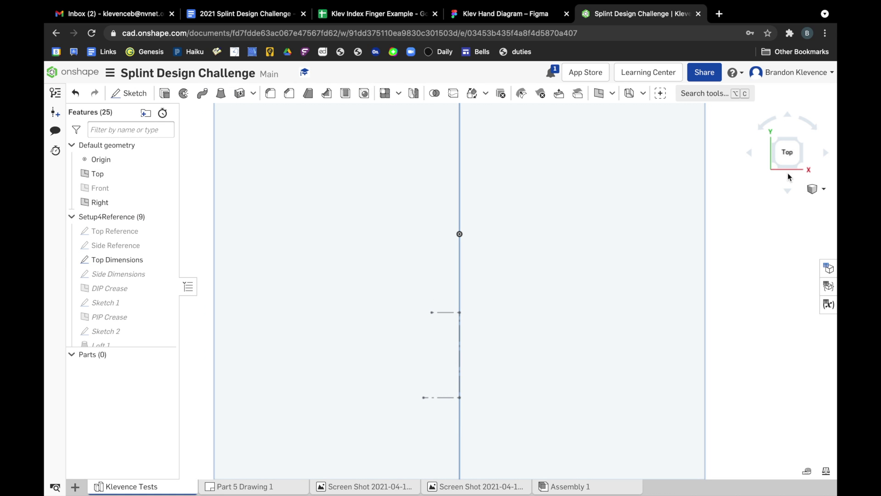
{"action": "left_click", "coordinate": [775, 165]}
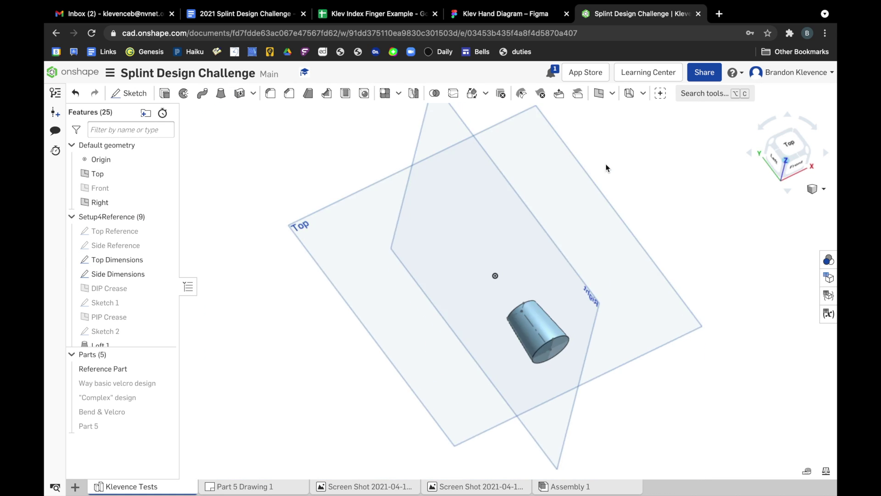
Open the Side Dimensions sketch for editing and view it face-on on the Right plane.
{"action": "double_click", "coordinate": [104, 274]}
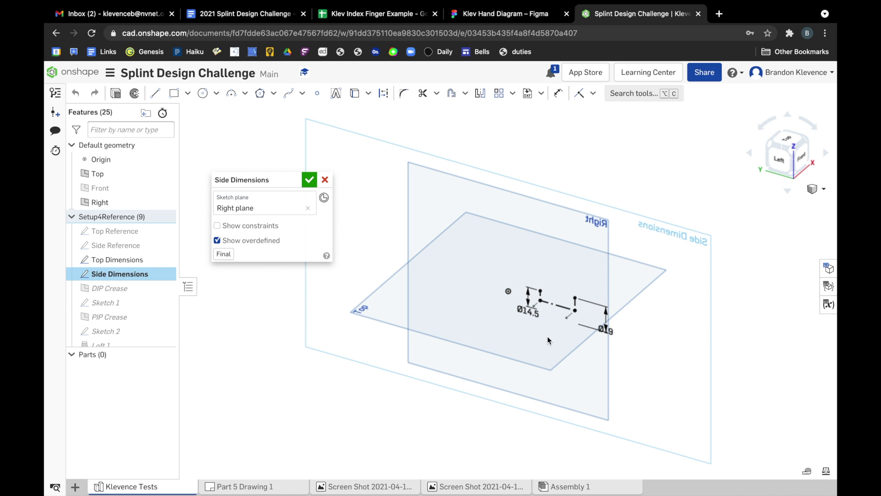
{"action": "scroll", "coordinate": [583, 325], "scroll_direction": "up", "scroll_amount": 8}
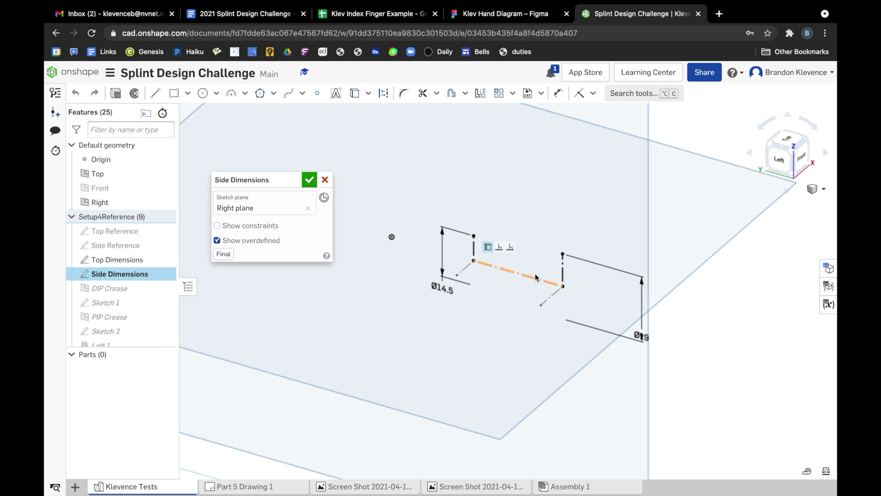
{"action": "key", "text": "n"}
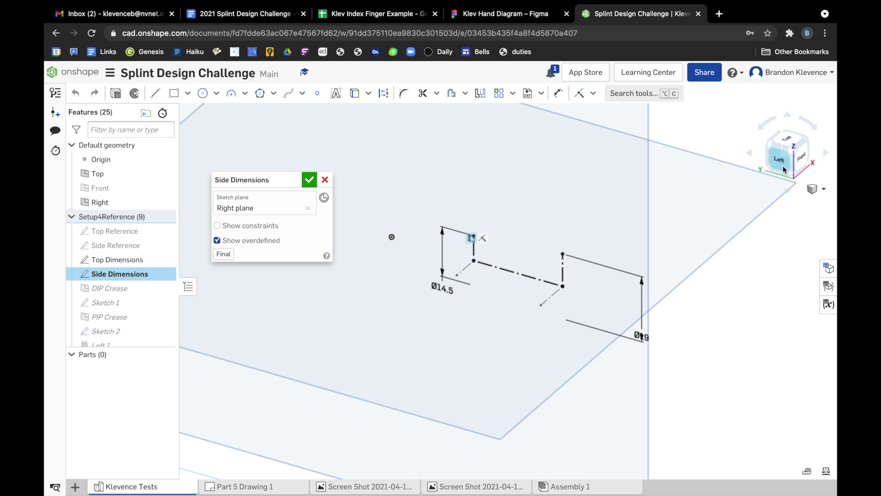
{"action": "scroll", "coordinate": [612, 277], "scroll_direction": "up", "scroll_amount": 1}
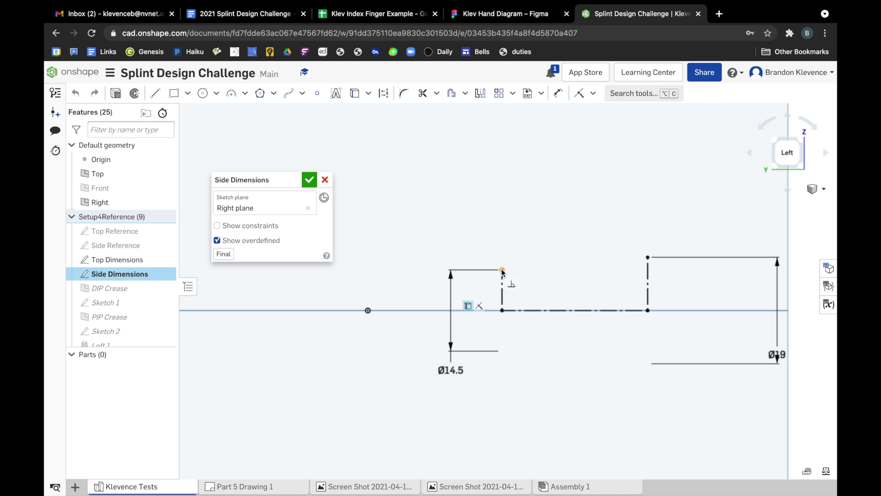
Replace the Ø14.5 diameter with one from the centreline to the short vertical line, then close the sketch.
{"action": "left_click", "coordinate": [449, 322]}
{"action": "key", "text": "Delete"}
{"action": "key", "text": "u"}
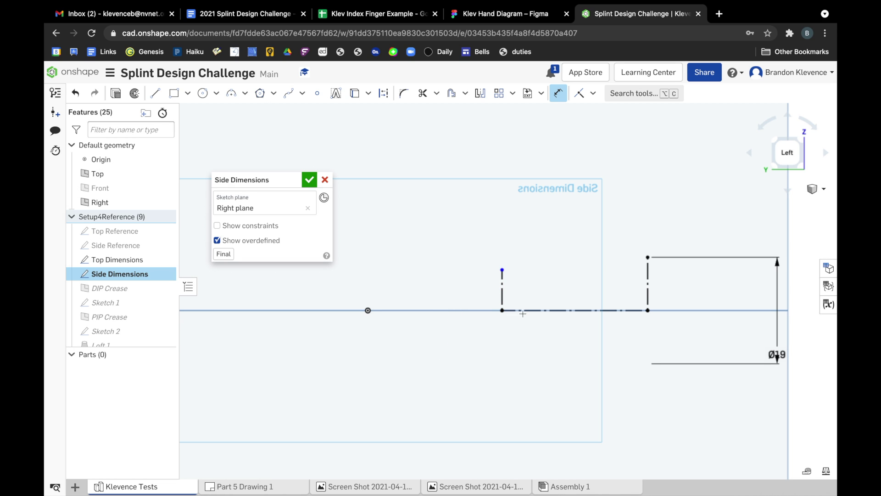
{"action": "left_click", "coordinate": [523, 311]}
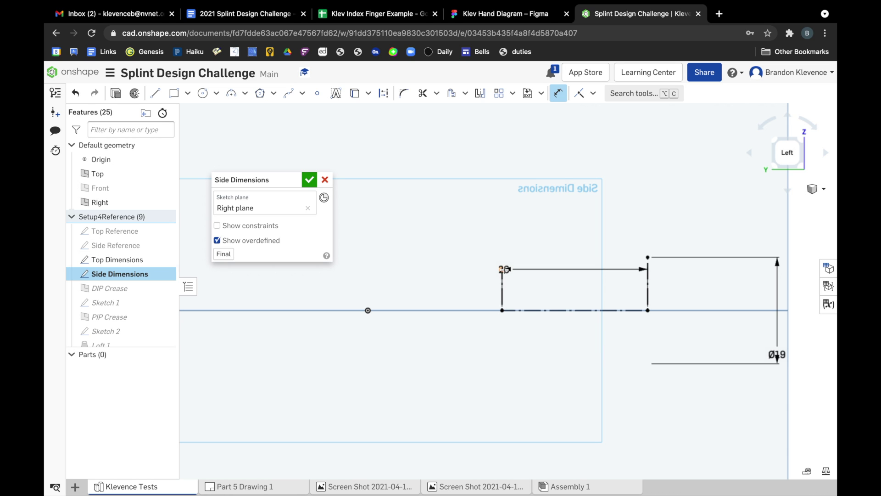
{"action": "left_click", "coordinate": [502, 269]}
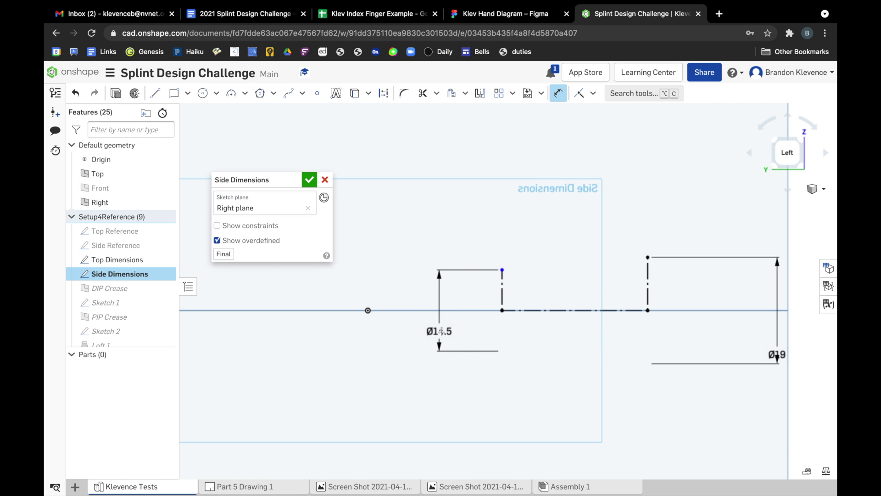
{"action": "left_click", "coordinate": [441, 327]}
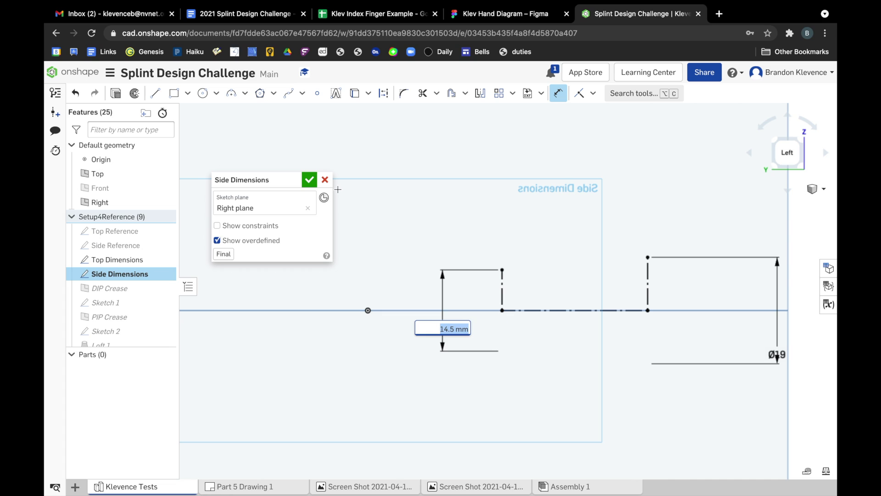
{"action": "left_click", "coordinate": [309, 180]}
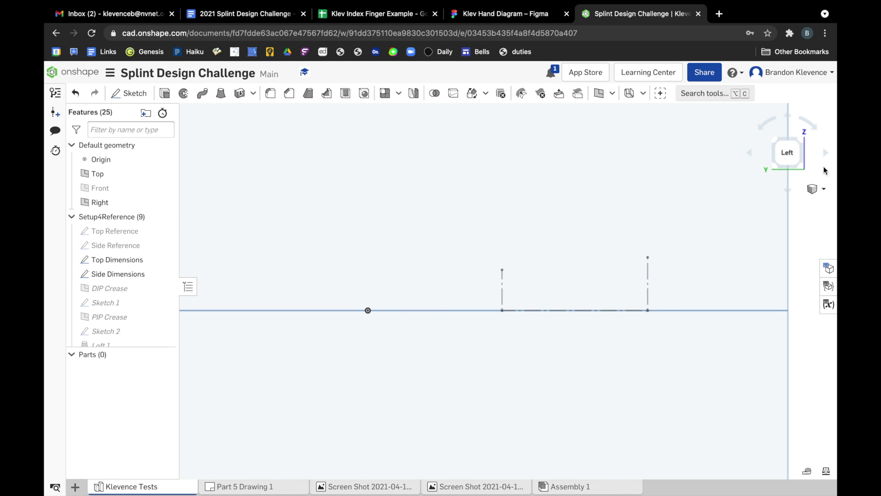
Open the DIP Crease plane for editing from the left view to see its Front plane and vertex references.
{"action": "left_click", "coordinate": [798, 144]}
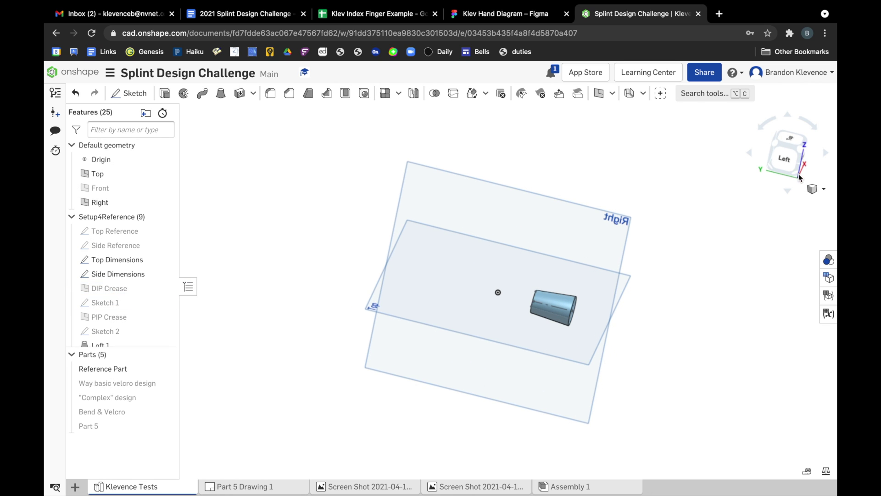
{"action": "left_click", "coordinate": [779, 160]}
{"action": "double_click", "coordinate": [98, 289]}
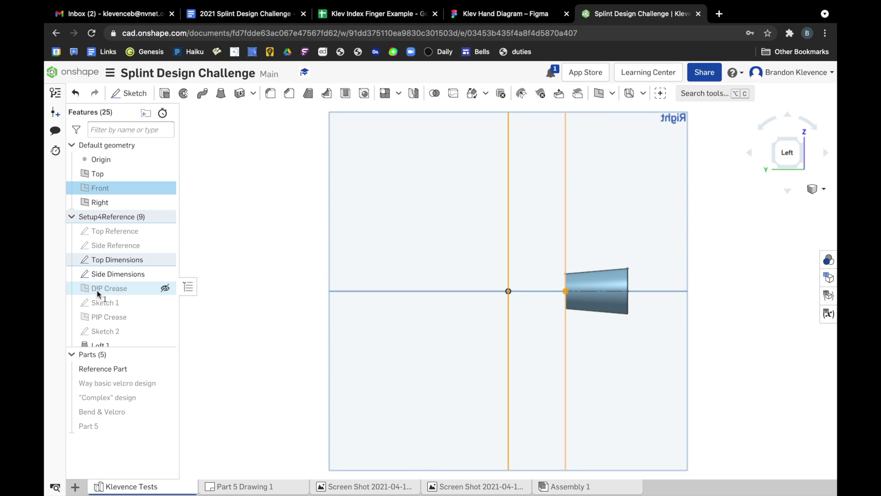
{"action": "right_click_drag", "start_coordinate": [328, 388], "coordinate": [521, 192]}
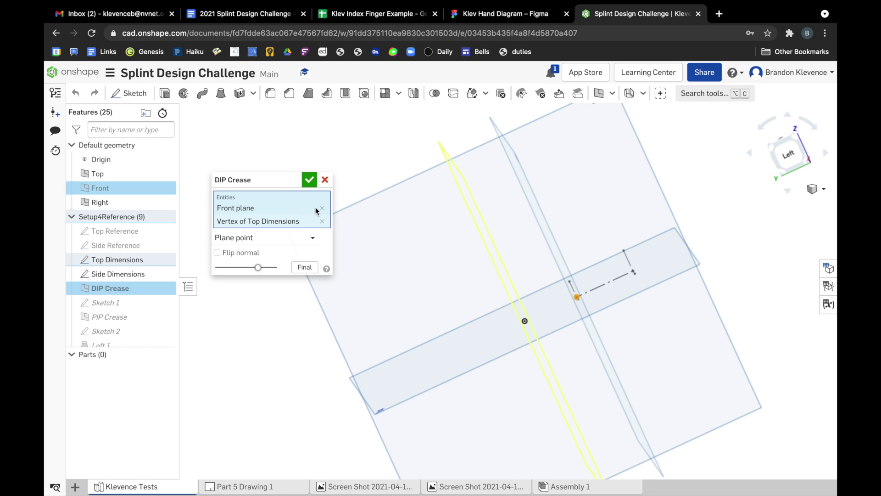
Keep the DIP Crease plane as a Plane point definition, accept it, and open Sketch 1.
{"action": "left_click", "coordinate": [301, 238]}
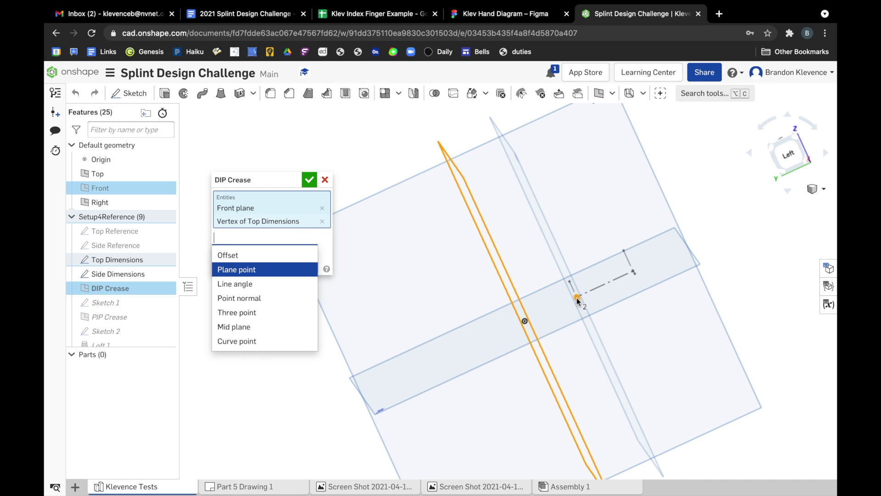
{"action": "left_click", "coordinate": [309, 181]}
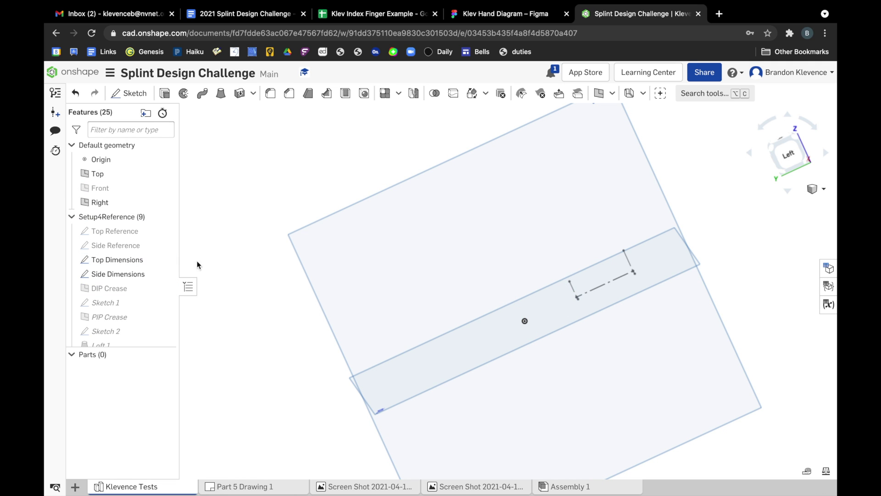
{"action": "double_click", "coordinate": [550, 282]}
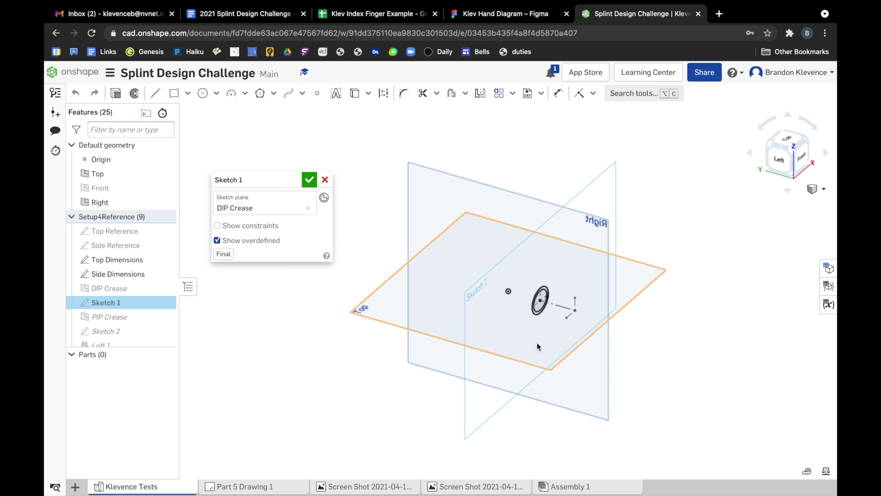
Delete the outer circle from Sketch 1, leaving only the inner circle, and accept the sketch.
{"action": "scroll", "coordinate": [544, 301], "scroll_direction": "up", "scroll_amount": 5}
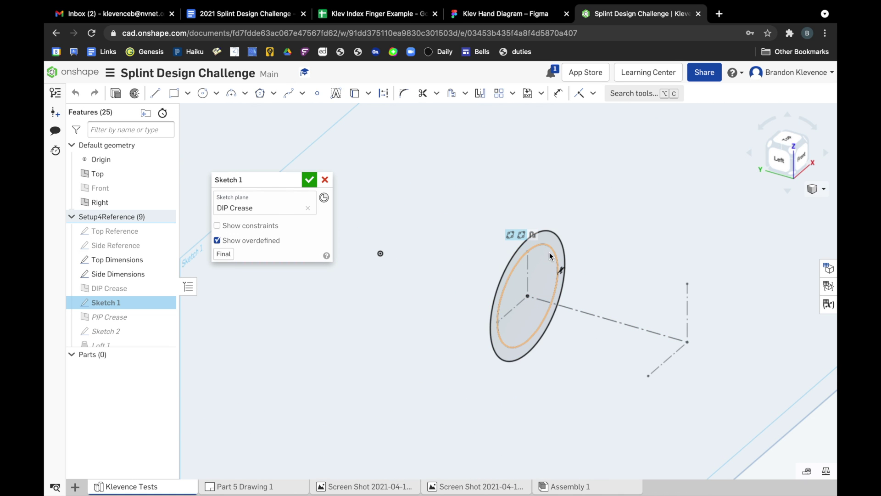
{"action": "left_click", "coordinate": [552, 255]}
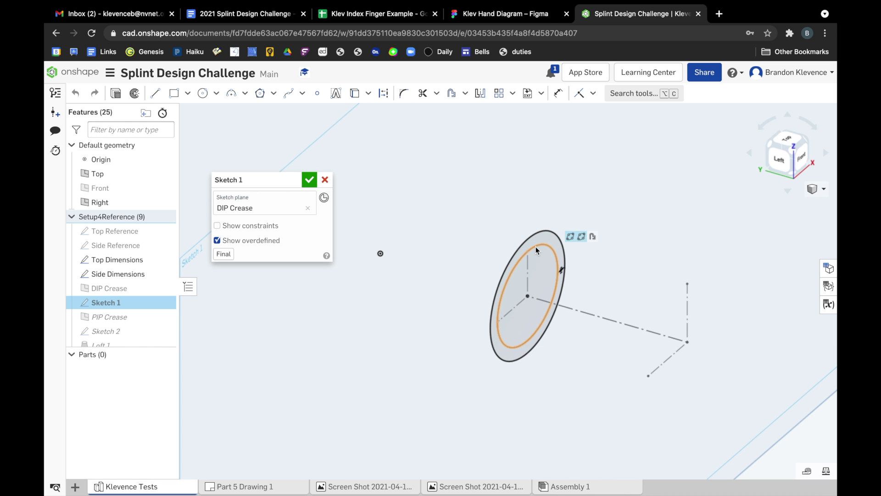
{"action": "left_click", "coordinate": [561, 270]}
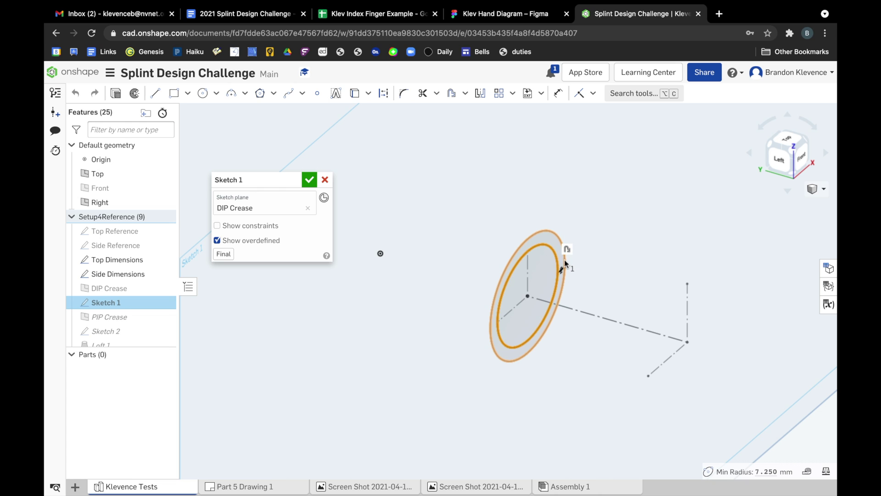
{"action": "key", "text": "n"}
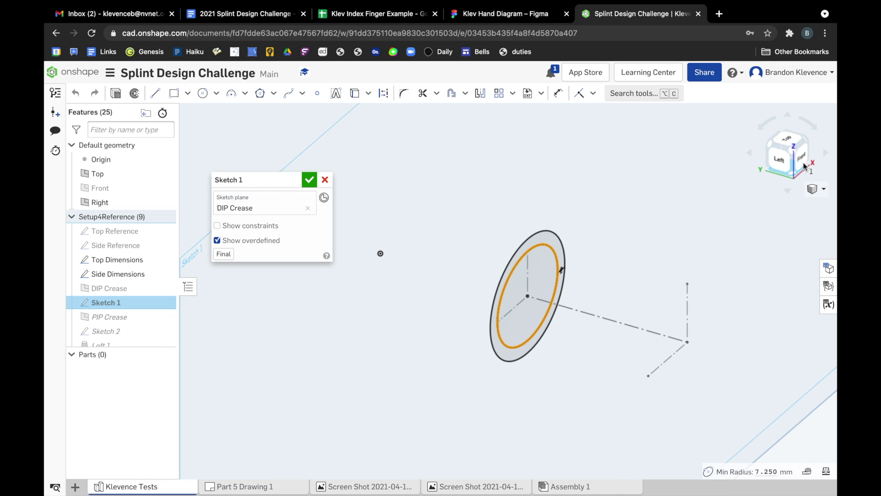
{"action": "scroll", "coordinate": [490, 252], "scroll_direction": "up", "scroll_amount": 5}
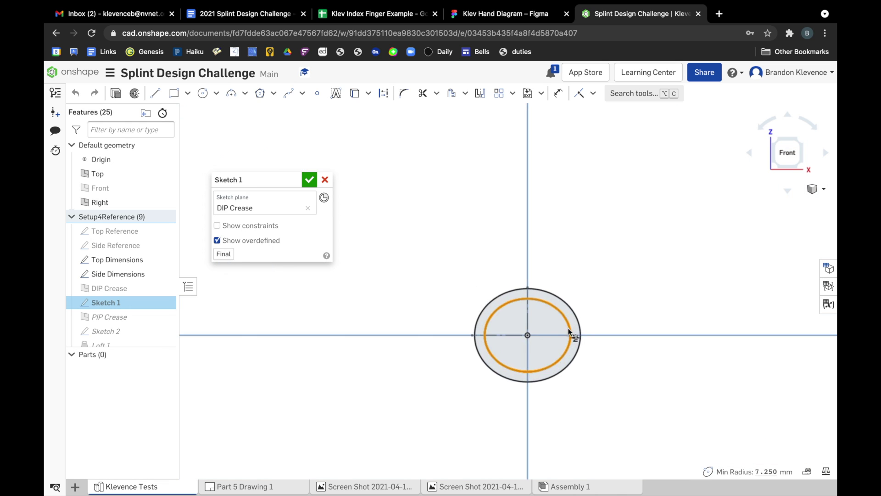
{"action": "scroll", "coordinate": [546, 337], "scroll_direction": "up", "scroll_amount": 5}
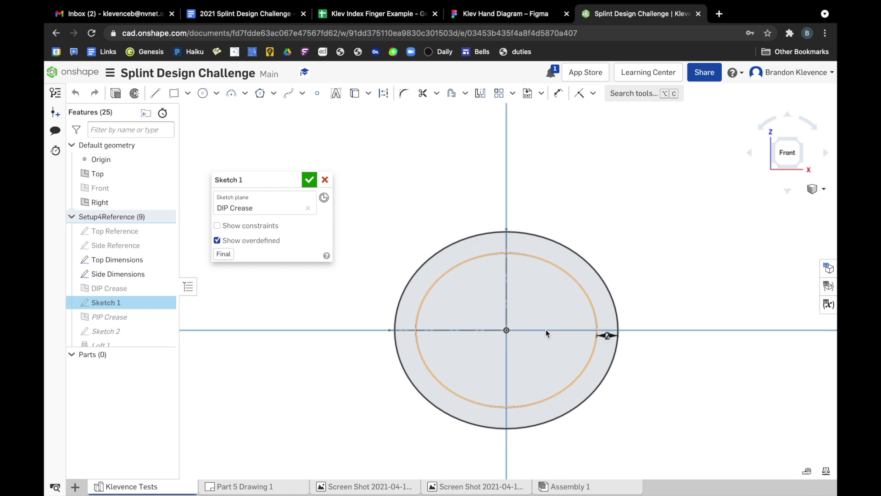
{"action": "mouse_move", "coordinate": [546, 329]}
{"action": "right_mouse_down"}
{"action": "mouse_move", "coordinate": [540, 361]}
{"action": "mouse_move", "coordinate": [544, 346]}
{"action": "right_mouse_up"}
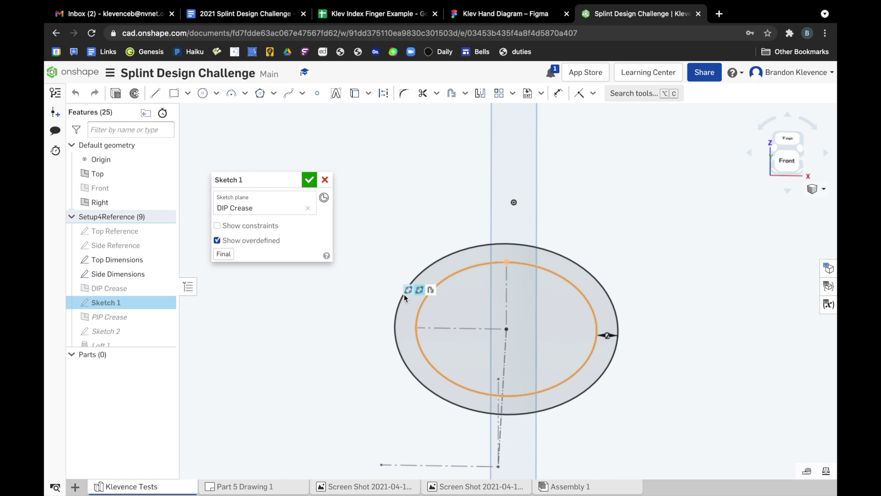
{"action": "left_click", "coordinate": [399, 305]}
{"action": "key", "text": "Delete"}
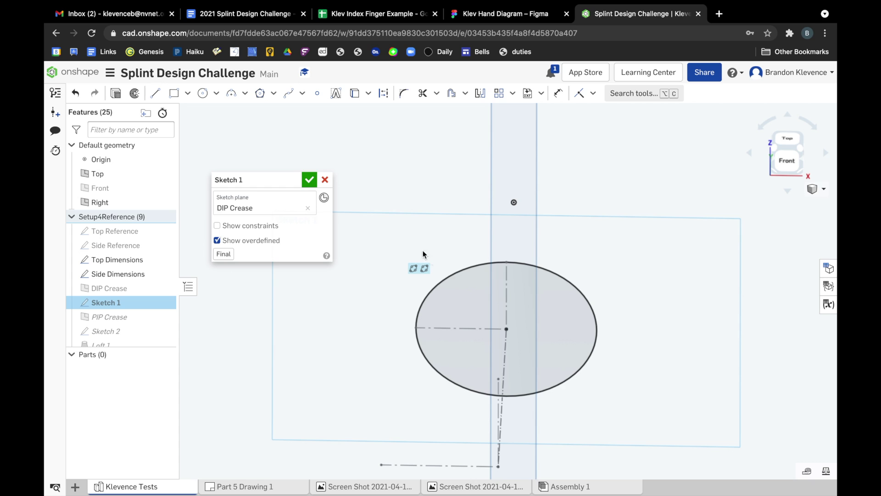
{"action": "left_click", "coordinate": [310, 179]}
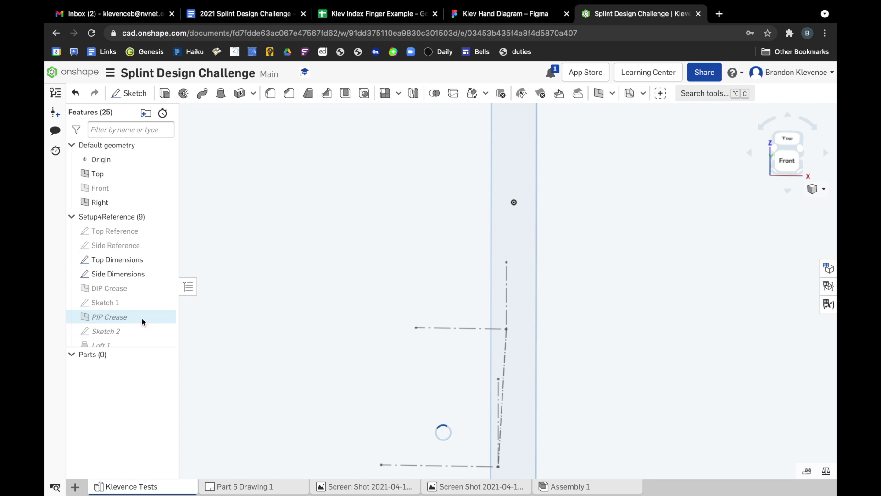
Review the PIP Crease plane's Front plane and vertex references unchanged, then open Sketch 2.
{"action": "left_click_drag", "start_coordinate": [139, 317], "coordinate": [136, 318]}
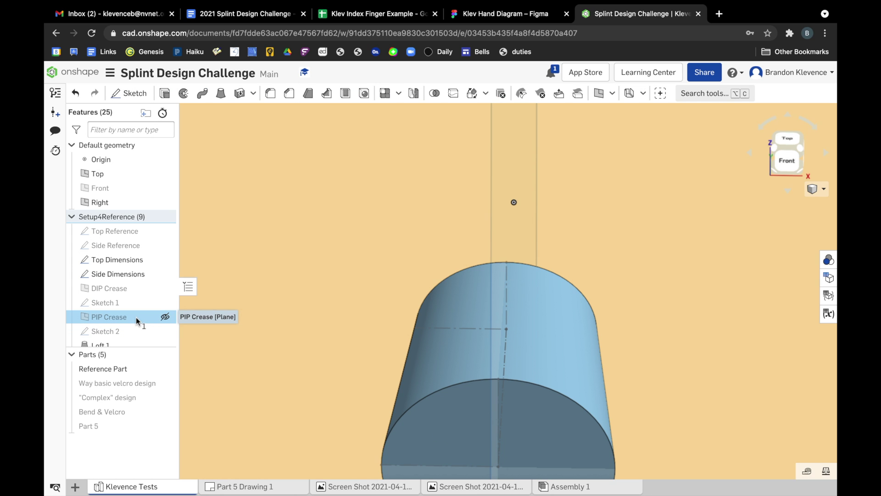
{"action": "double_click", "coordinate": [136, 317]}
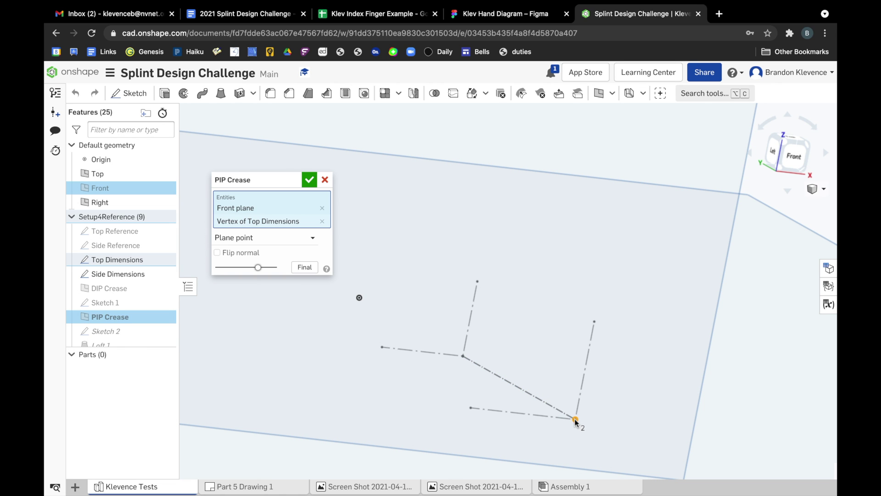
{"action": "left_click", "coordinate": [325, 180]}
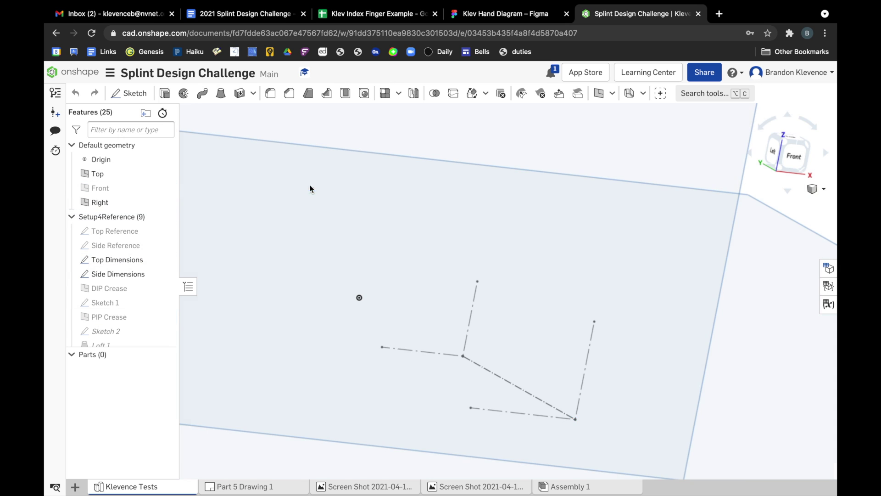
{"action": "double_click", "coordinate": [102, 331]}
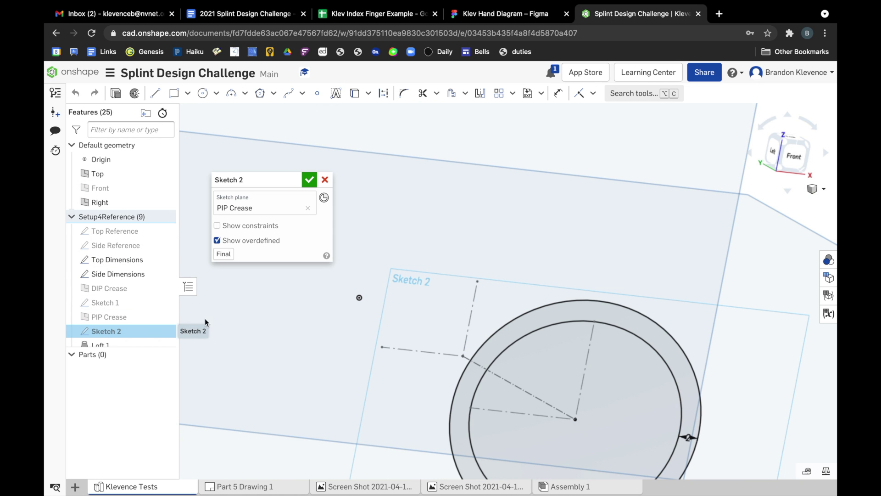
Delete the outer circle of Sketch 2 so a single circle remains.
{"action": "left_click", "coordinate": [647, 346]}
{"action": "left_click", "coordinate": [615, 303]}
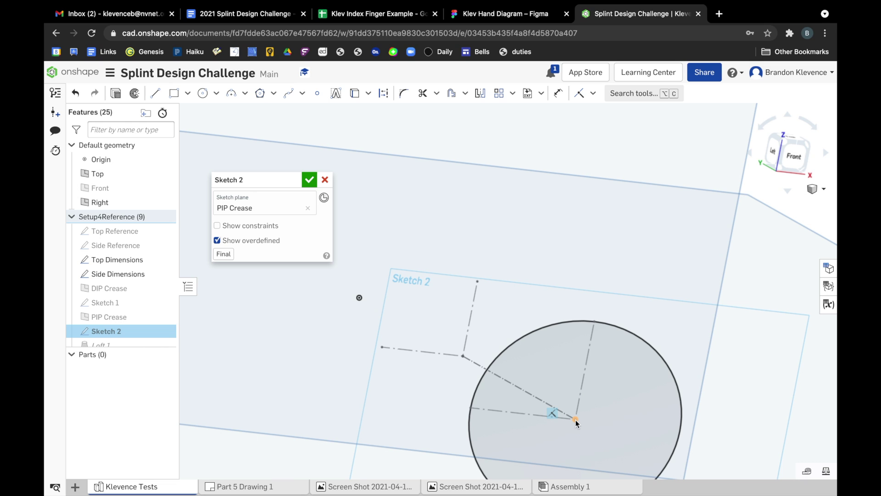
{"action": "left_click", "coordinate": [594, 322]}
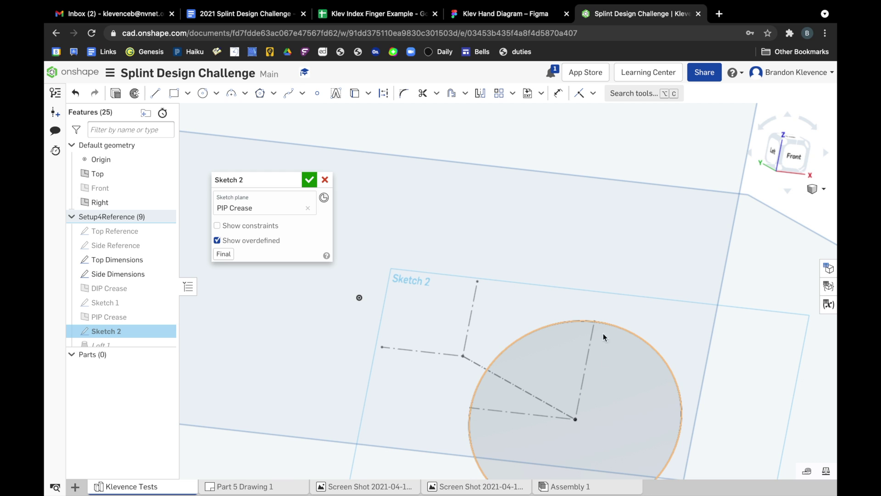
Accept Sketch 2 and rebuild Loft 1 between the two single-circle profiles.
{"action": "left_click", "coordinate": [309, 183]}
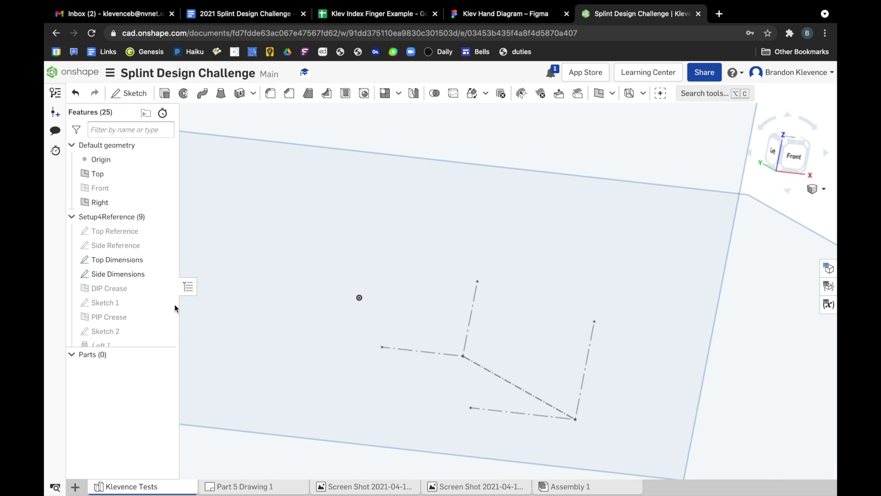
{"action": "scroll", "coordinate": [117, 339], "scroll_direction": "down", "scroll_amount": 1}
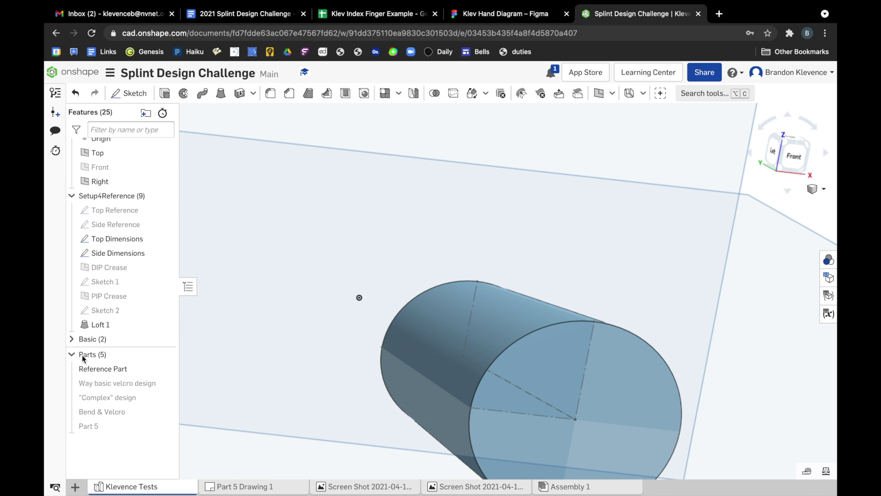
{"action": "left_click", "coordinate": [102, 327]}
{"action": "double_click", "coordinate": [102, 326]}
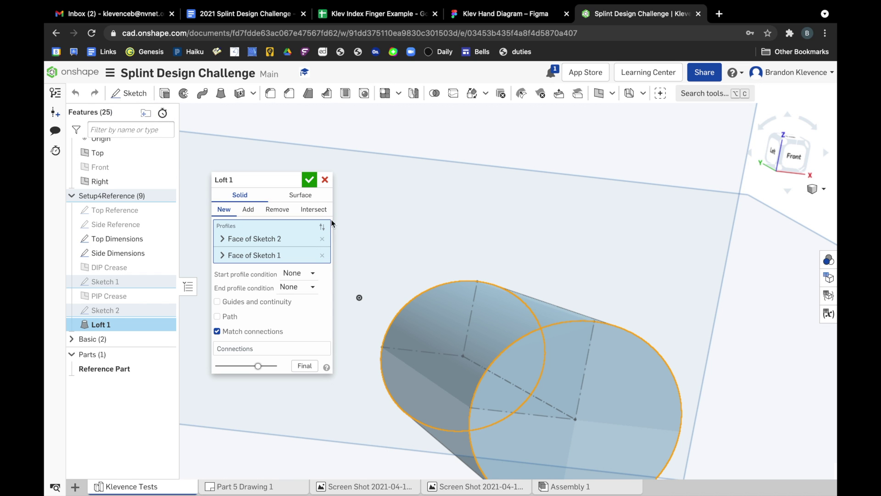
{"action": "left_click", "coordinate": [309, 179]}
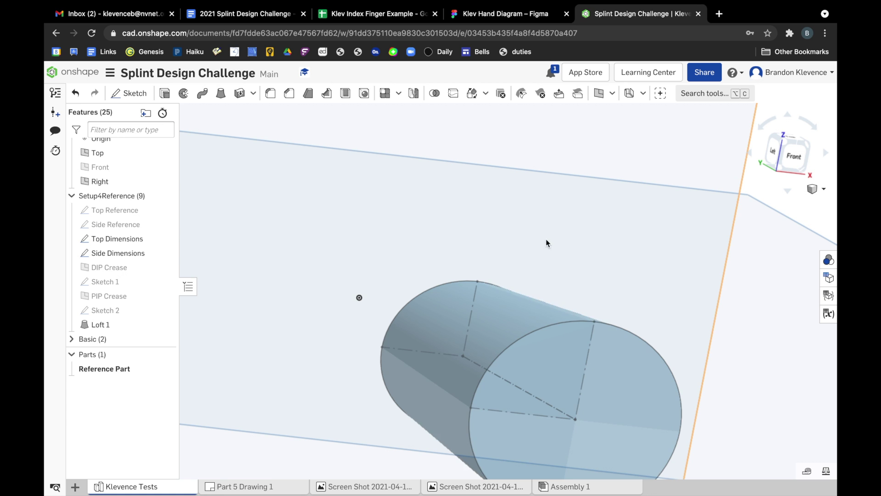
Hide the Top Dimensions and Side Dimensions sketches in an isometric view.
{"action": "left_click", "coordinate": [807, 148]}
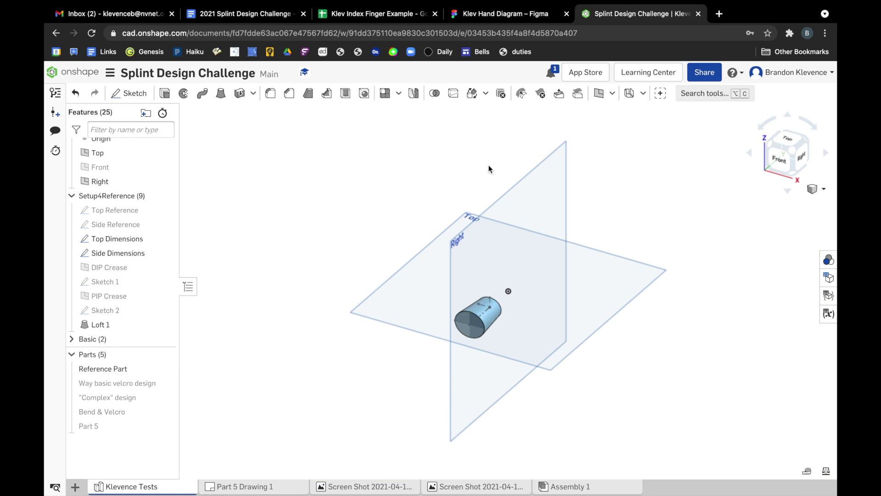
{"action": "scroll", "coordinate": [498, 327], "scroll_direction": "up", "scroll_amount": 5}
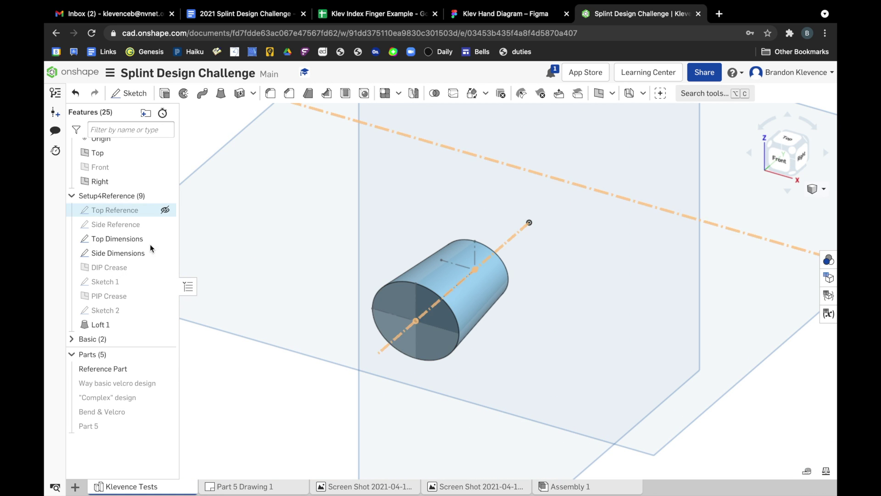
{"action": "left_click", "coordinate": [166, 238]}
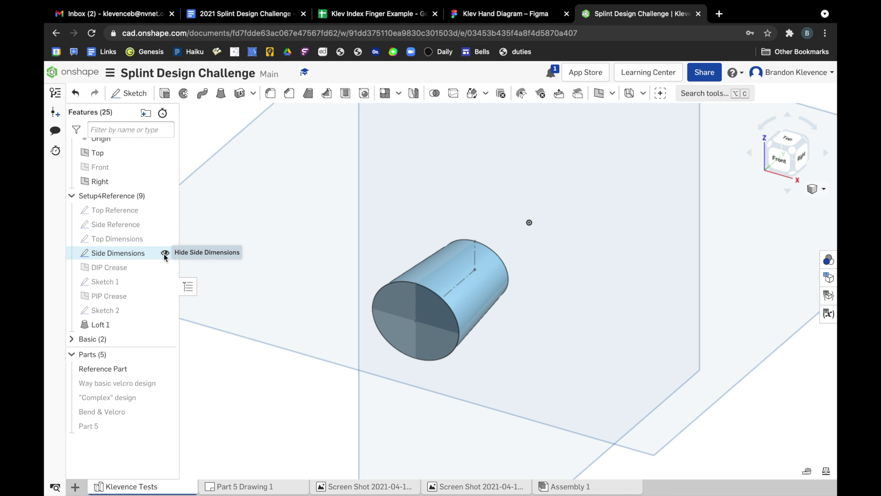
{"action": "left_click", "coordinate": [165, 253]}
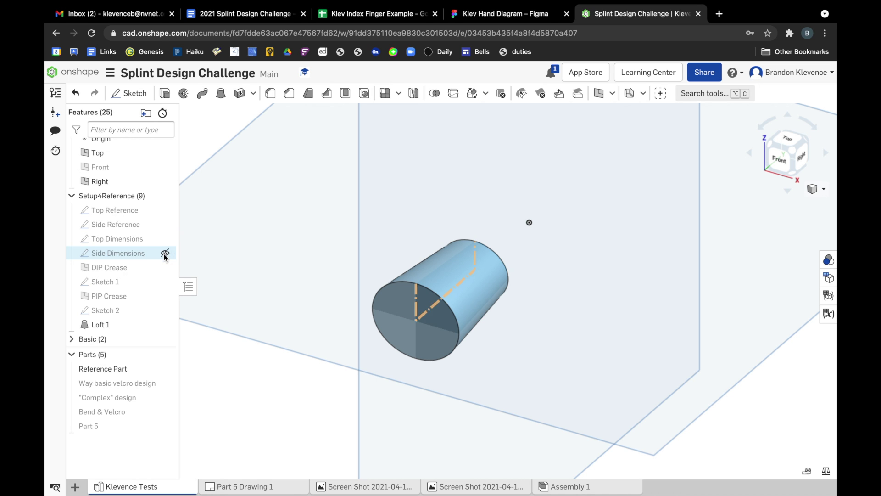
{"action": "left_click", "coordinate": [513, 16]}
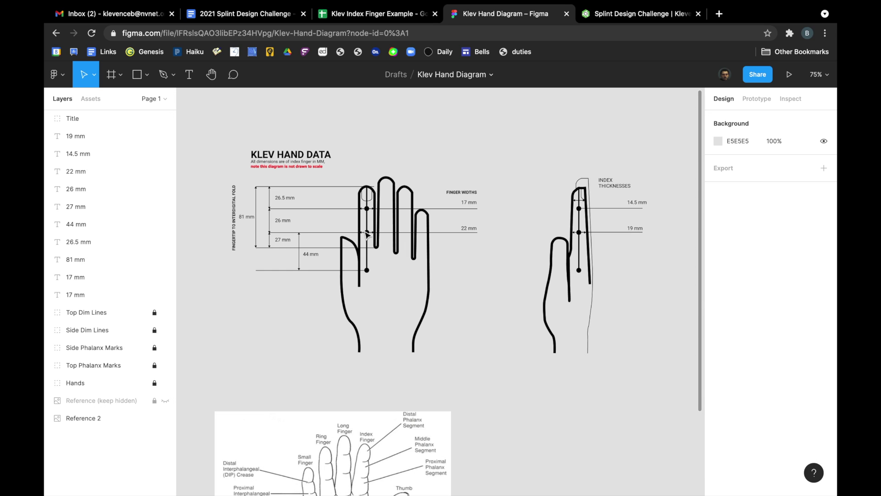
Pan around the Klev Hand Diagram finger measurements in Figma, then return to Onshape.
{"action": "left_click", "coordinate": [212, 76]}
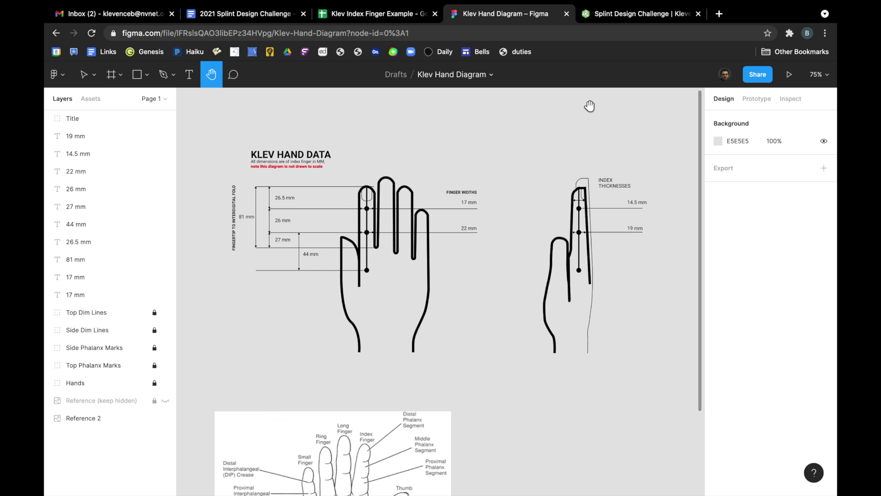
{"action": "left_click", "coordinate": [608, 19]}
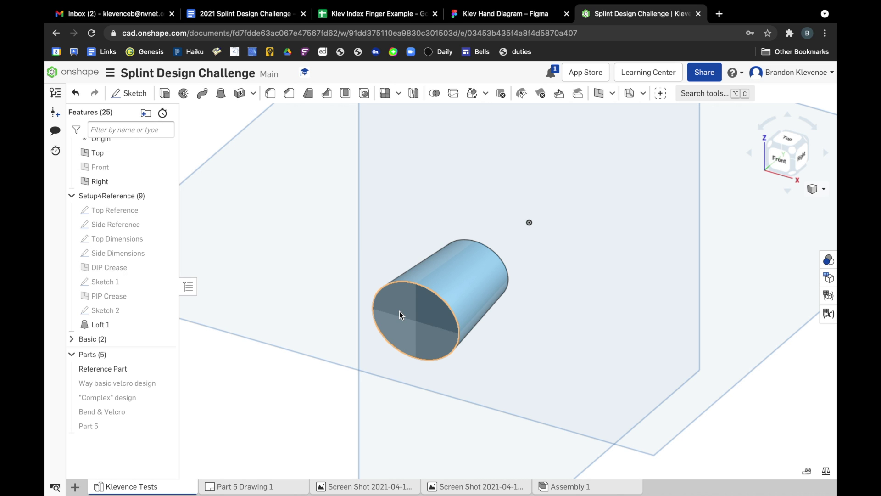
Expand the Basic (2) folder, show Sketch 3, and open it on the Top plane.
{"action": "scroll", "coordinate": [120, 303], "scroll_direction": "down", "scroll_amount": 3}
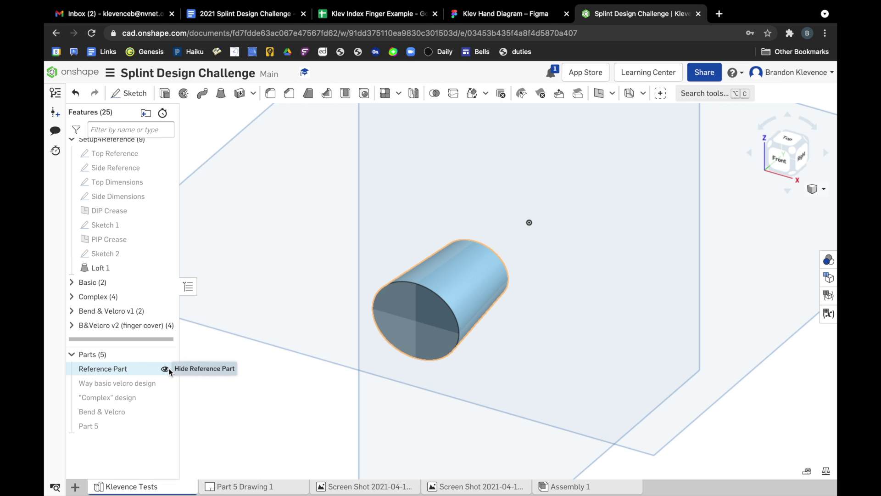
{"action": "left_click", "coordinate": [72, 282]}
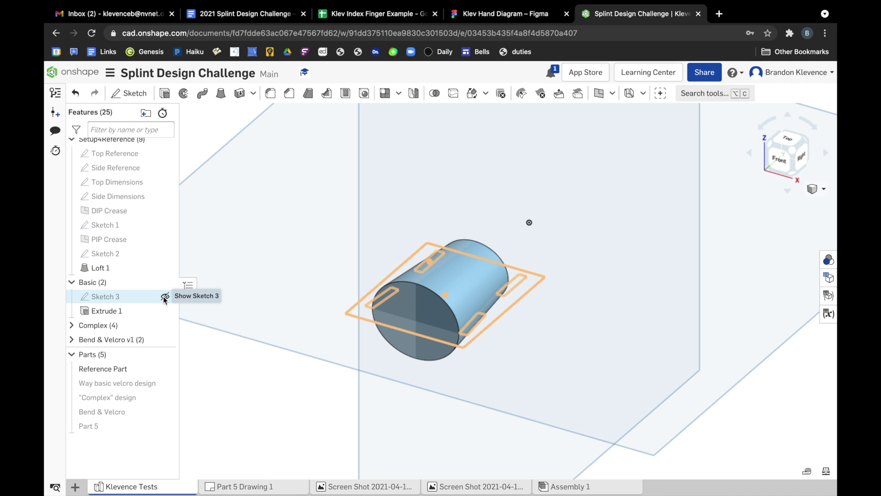
{"action": "left_click", "coordinate": [164, 297]}
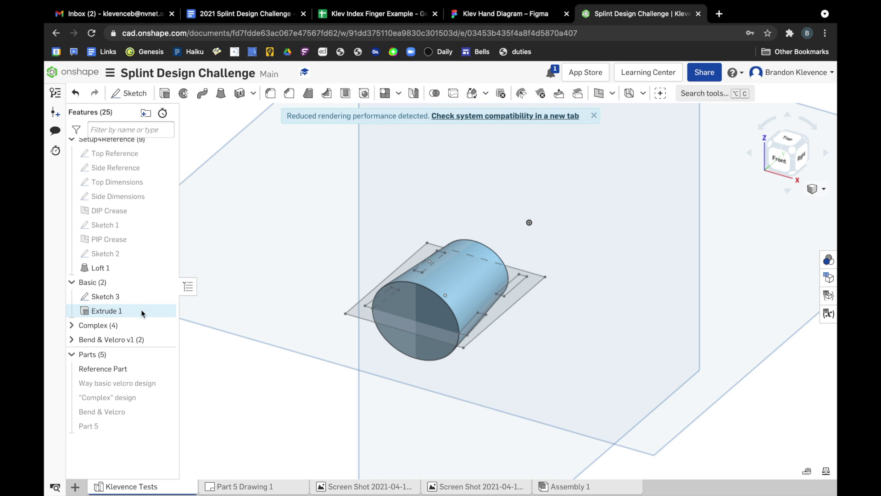
{"action": "double_click", "coordinate": [112, 297]}
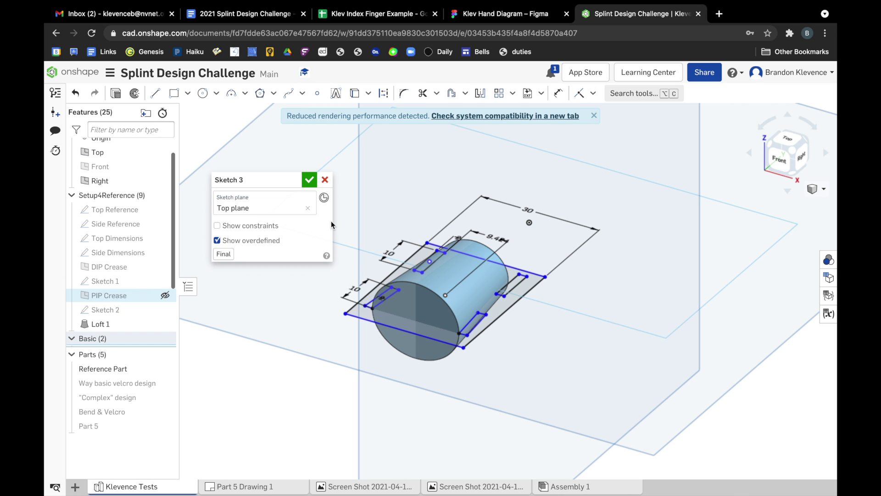
Inspect Sketch 3's plate outline and four slot rectangles from top and isometric views, then accept it.
{"action": "left_click", "coordinate": [791, 144]}
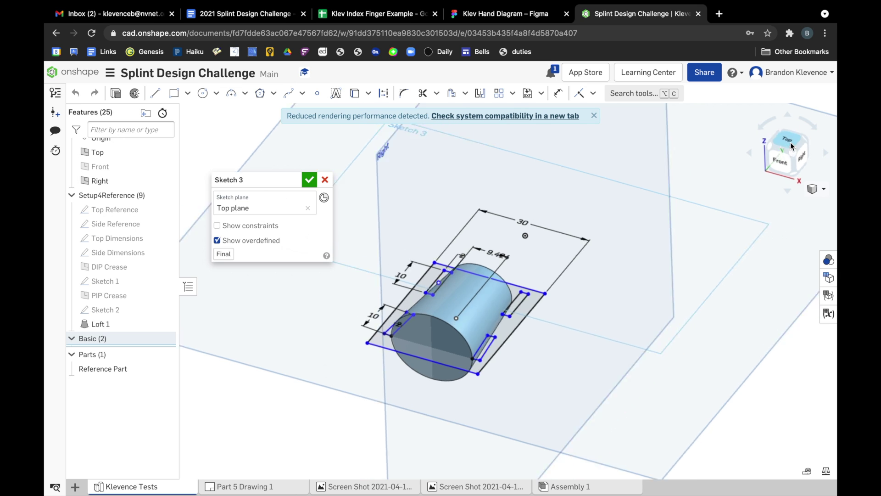
{"action": "scroll", "coordinate": [504, 393], "scroll_direction": "up", "scroll_amount": 3}
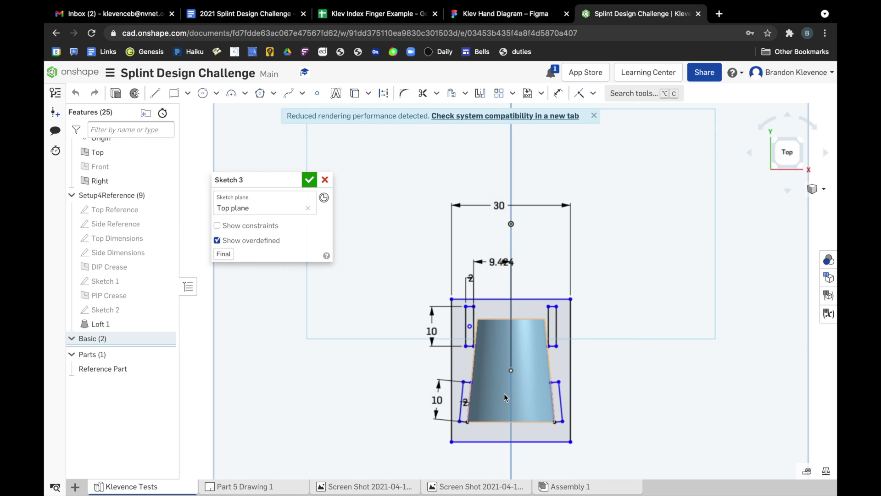
{"action": "scroll", "coordinate": [504, 393], "scroll_direction": "up", "scroll_amount": 2}
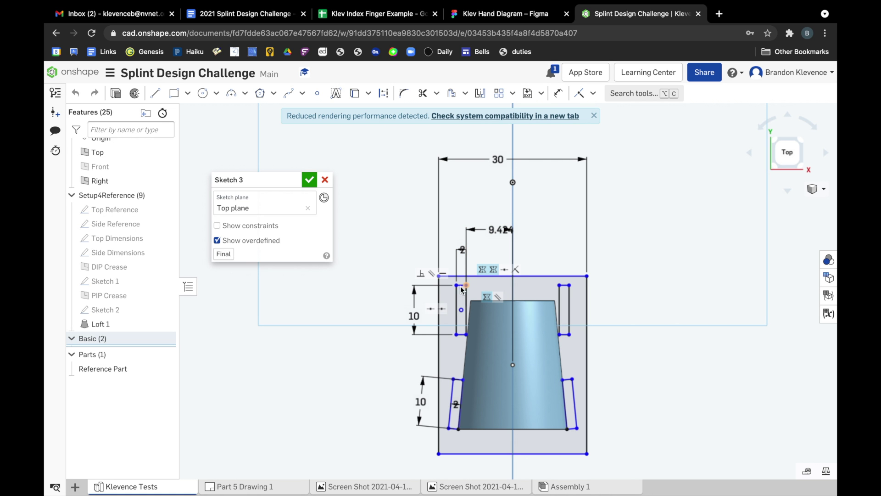
{"action": "left_click", "coordinate": [461, 310]}
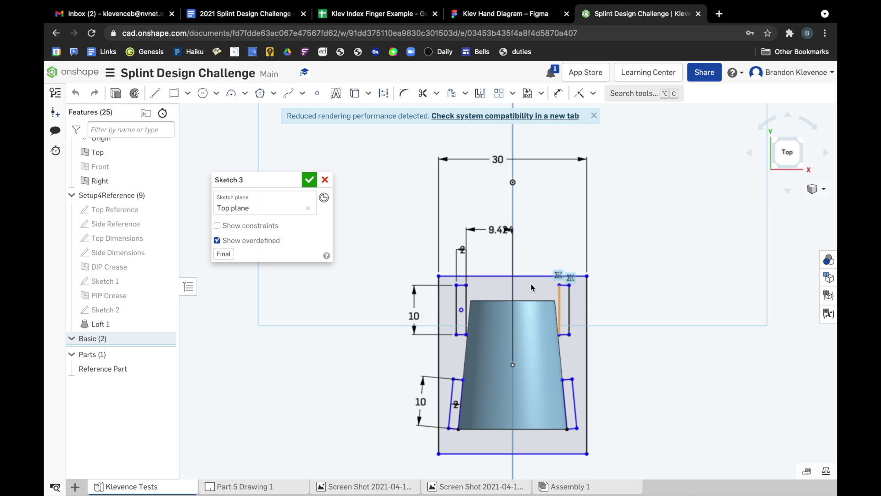
{"action": "left_click", "coordinate": [513, 288]}
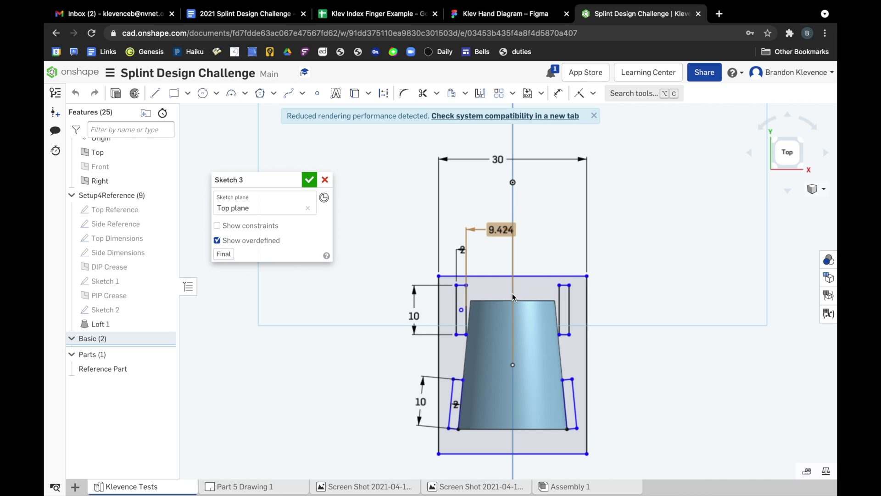
{"action": "left_click", "coordinate": [799, 167]}
{"action": "scroll", "coordinate": [481, 323], "scroll_direction": "up", "scroll_amount": 3}
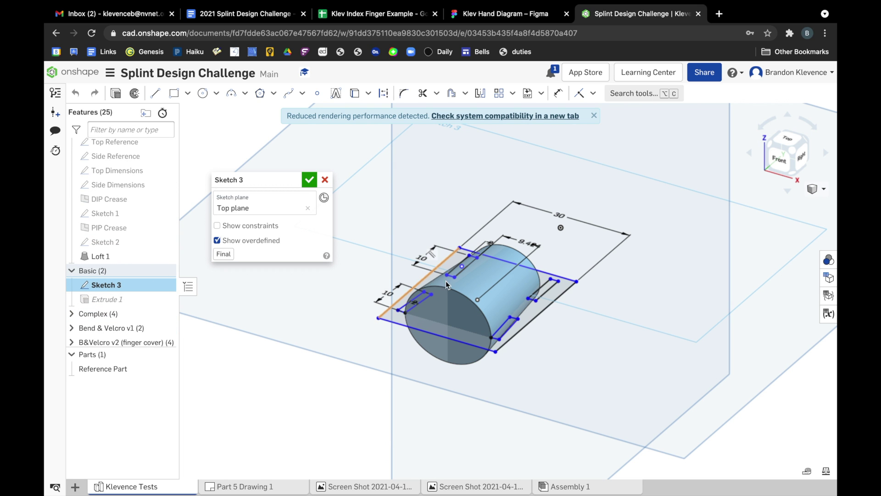
{"action": "left_click", "coordinate": [310, 179]}
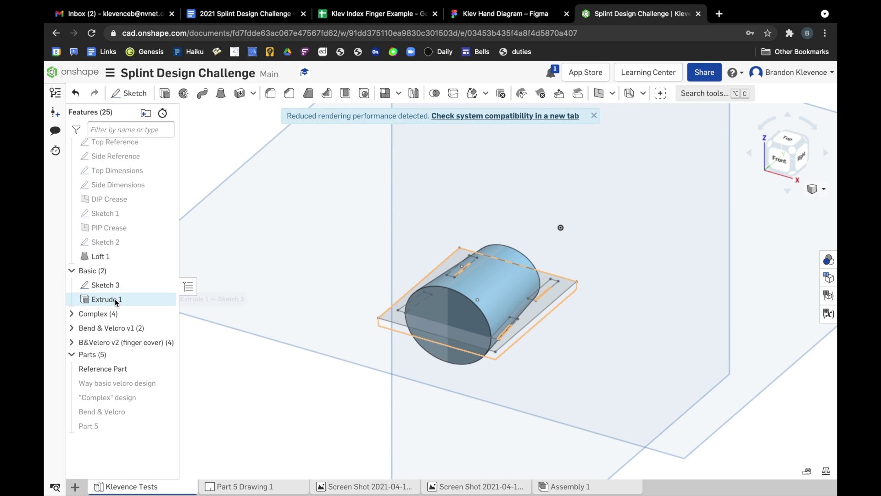
Review Extrude 1's -2 mm depth and accept it.
{"action": "left_click", "coordinate": [114, 299]}
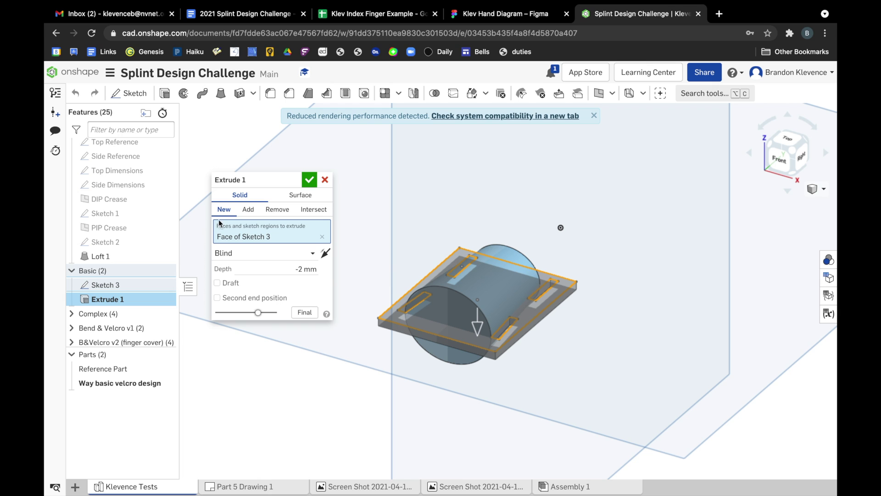
{"action": "left_click", "coordinate": [794, 151]}
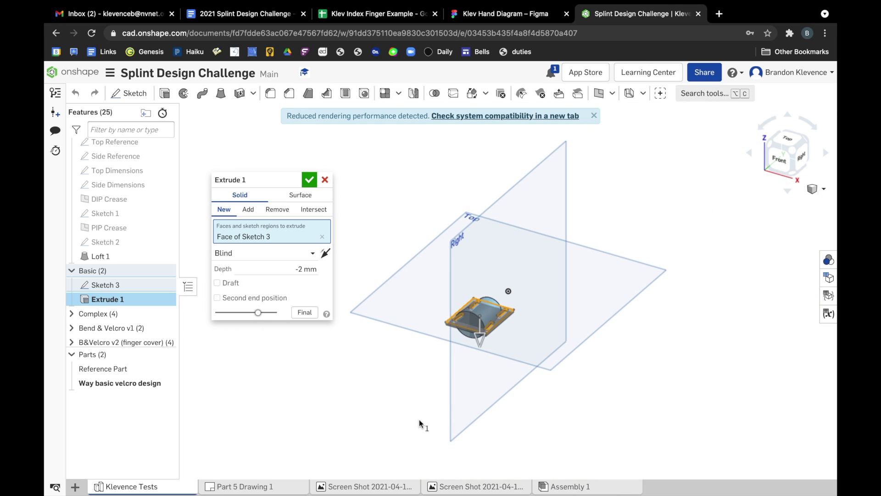
{"action": "scroll", "coordinate": [471, 341], "scroll_direction": "up", "scroll_amount": 10}
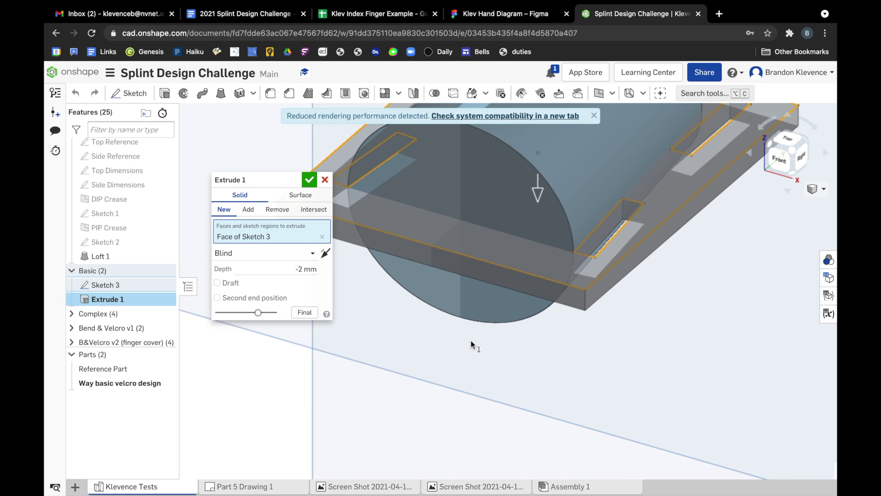
{"action": "scroll", "coordinate": [470, 344], "scroll_direction": "down", "scroll_amount": 4}
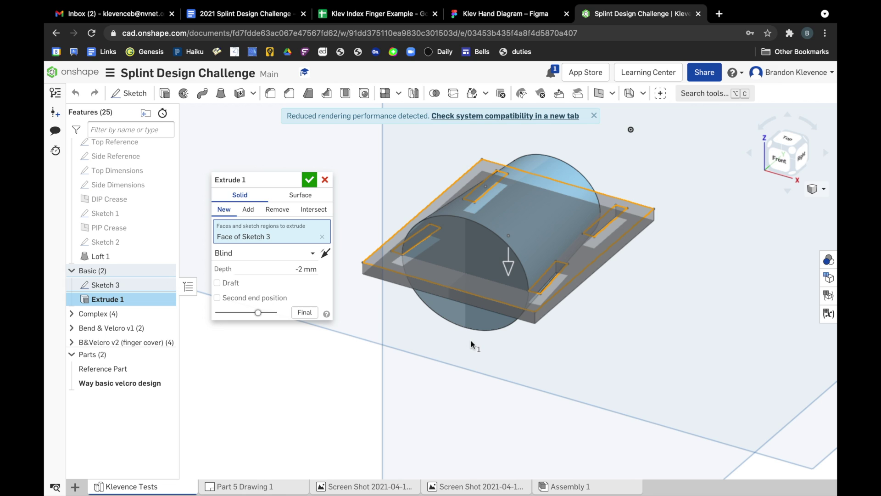
{"action": "left_click", "coordinate": [309, 180]}
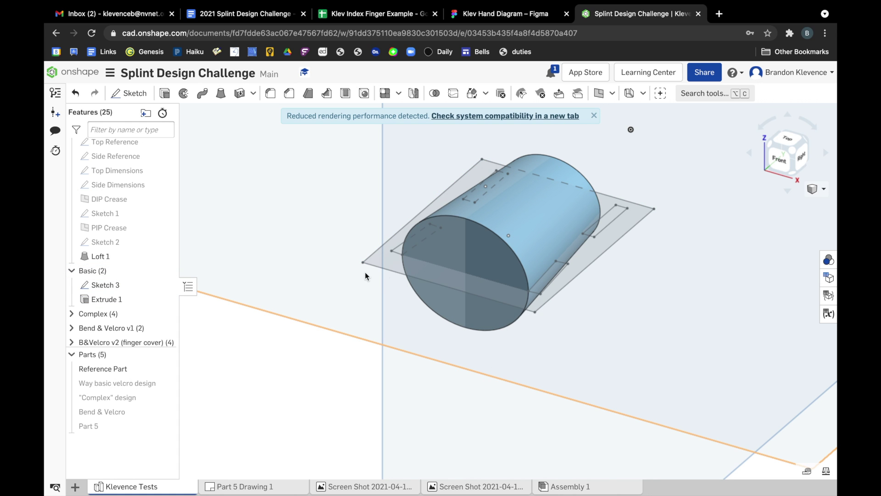
Show the Way basic velcro design plate, hide the Reference Part, and open the plate's options.
{"action": "left_click", "coordinate": [164, 383]}
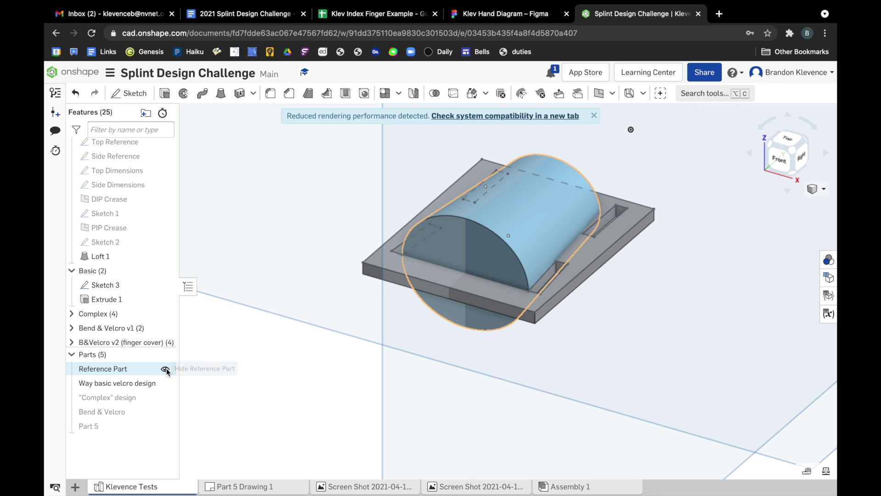
{"action": "left_click", "coordinate": [165, 369]}
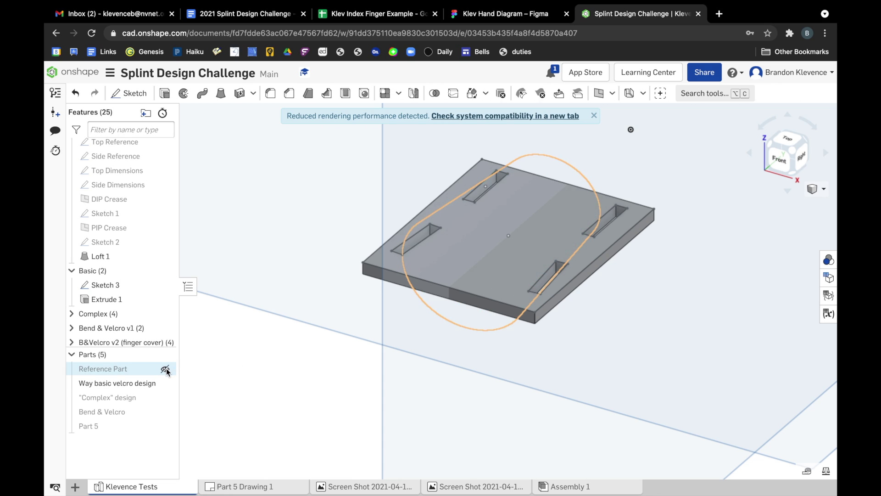
{"action": "right_click", "coordinate": [123, 383]}
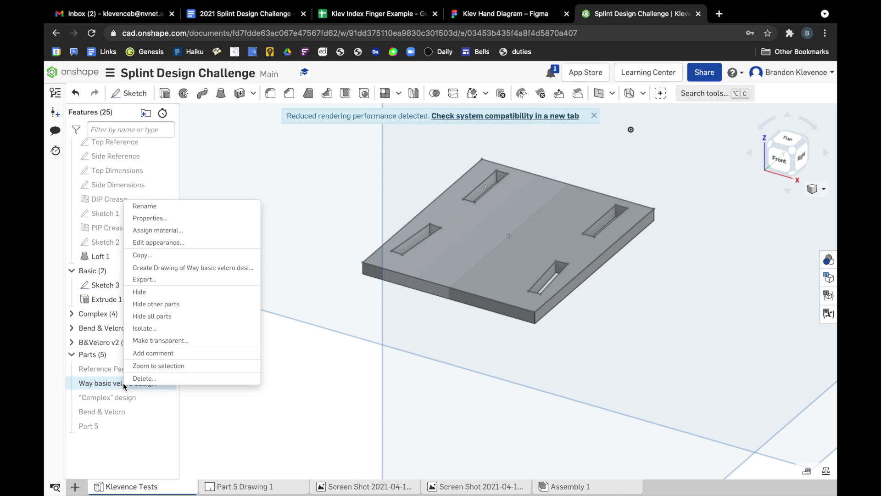
Create a Four views drawing of the velcro plate using a custom template in millimetres, size A.
{"action": "left_click", "coordinate": [170, 268]}
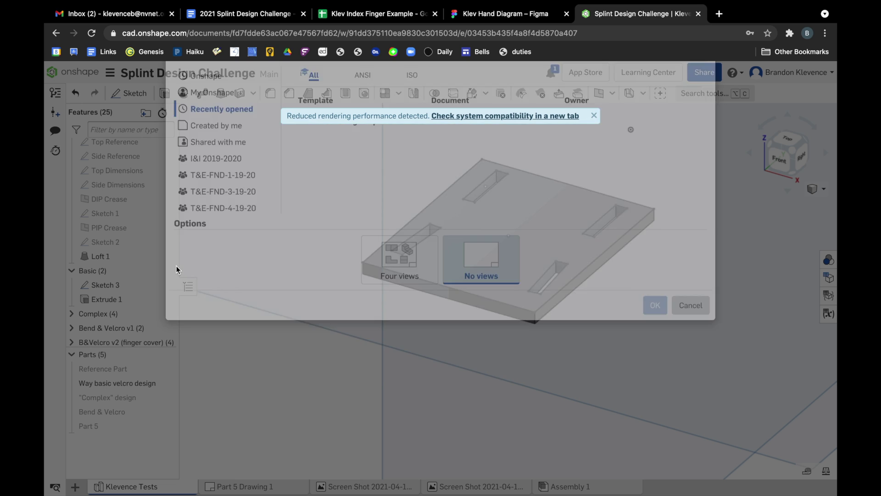
{"action": "left_click", "coordinate": [414, 313]}
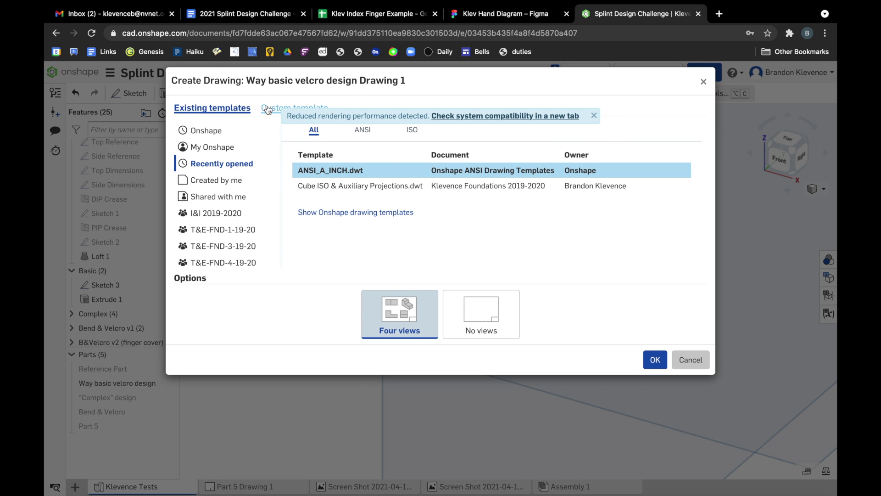
{"action": "left_click", "coordinate": [292, 108]}
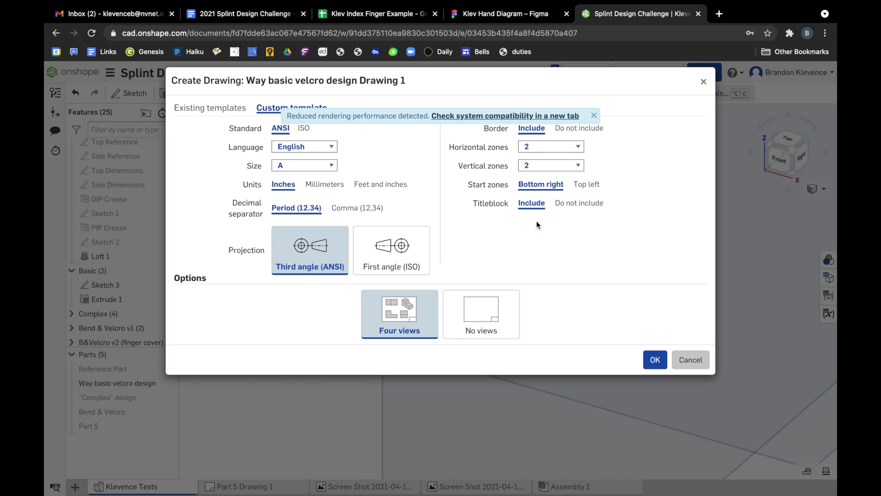
{"action": "left_click", "coordinate": [326, 185]}
{"action": "left_click", "coordinate": [332, 167]}
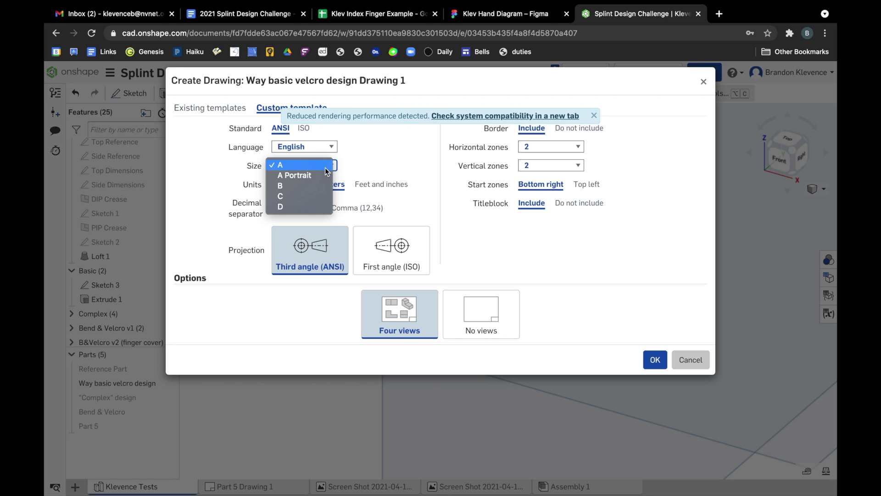
{"action": "left_click", "coordinate": [332, 166]}
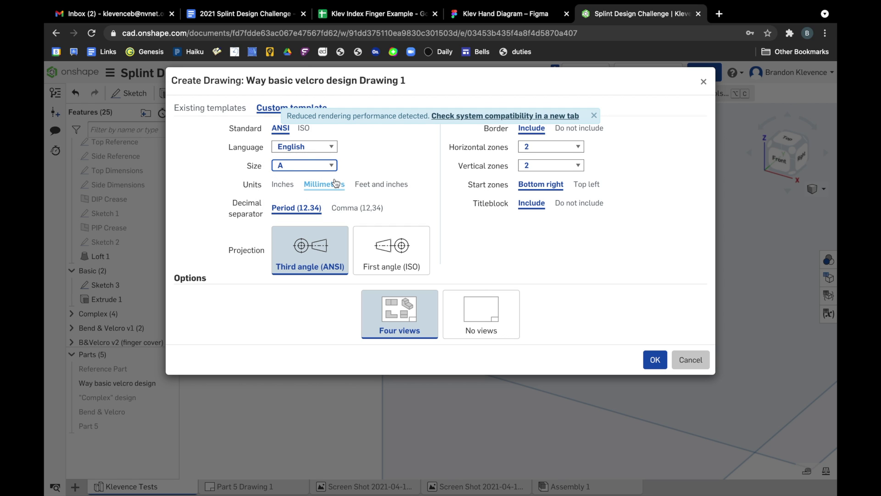
{"action": "left_click", "coordinate": [656, 360]}
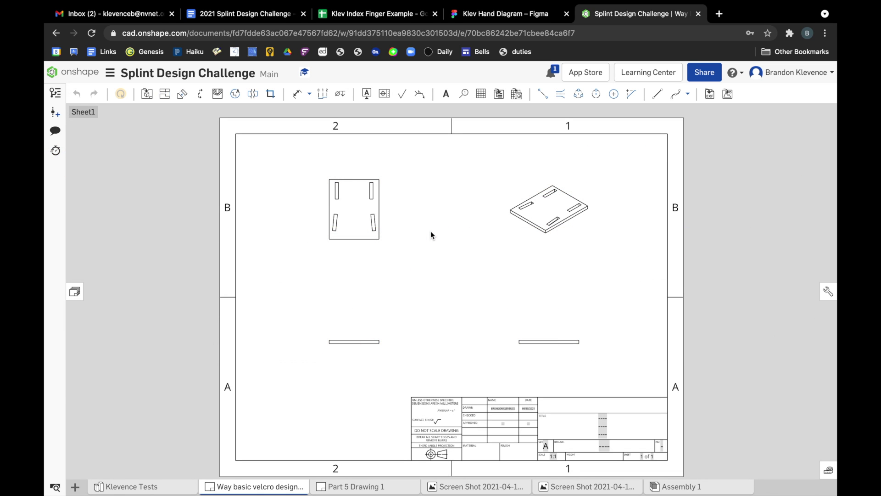
Confirm the sheet scale is 1:1 in Sheet properties, then print the drawing to PDF.
{"action": "right_click", "coordinate": [431, 214]}
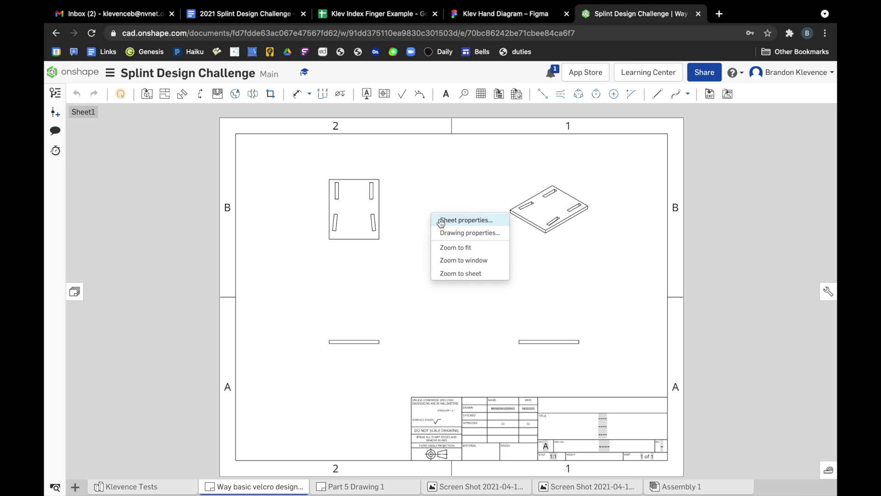
{"action": "left_click", "coordinate": [441, 221]}
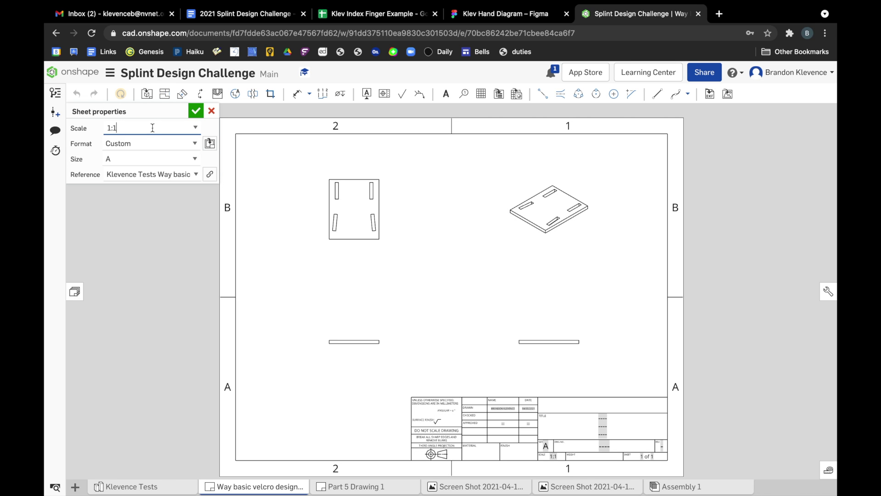
{"action": "left_click_drag", "start_coordinate": [153, 128], "coordinate": [105, 127]}
{"action": "left_click", "coordinate": [144, 128]}
{"action": "left_click", "coordinate": [196, 110]}
{"action": "left_click", "coordinate": [110, 73]}
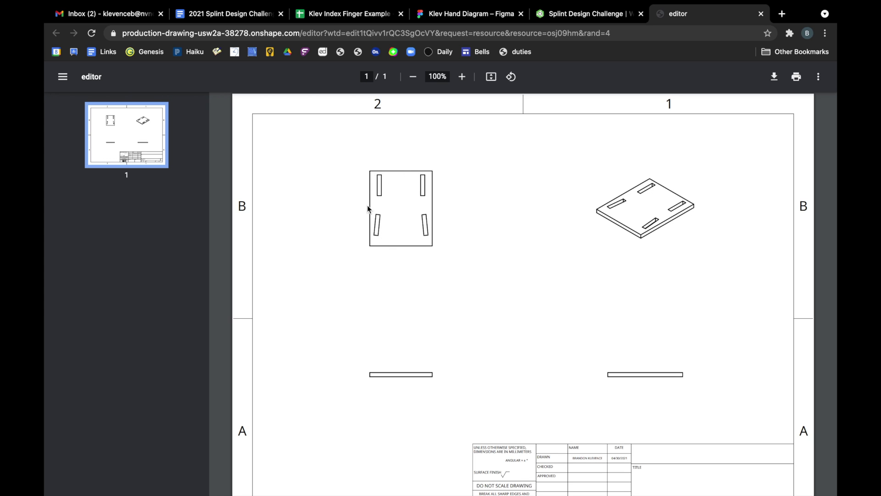
{"action": "left_click", "coordinate": [566, 13]}
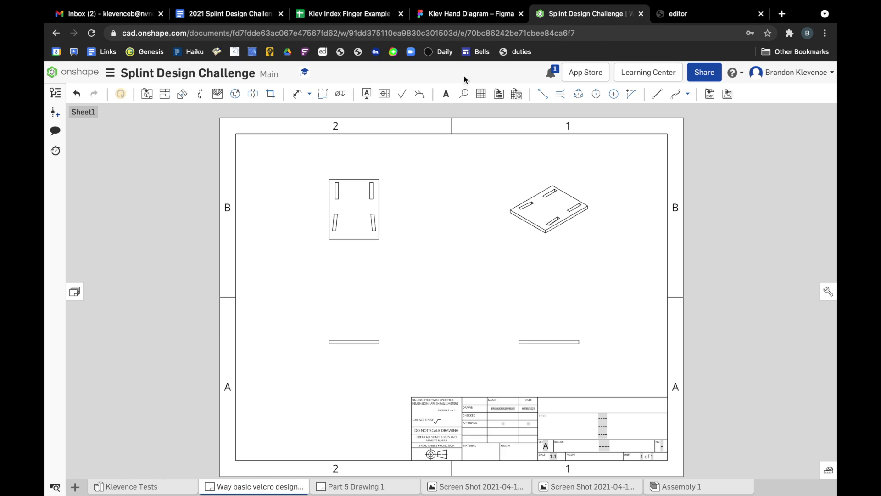
Rename the velcro design drawing to 'SelfCheck-Basic'.
{"action": "right_click", "coordinate": [245, 488]}
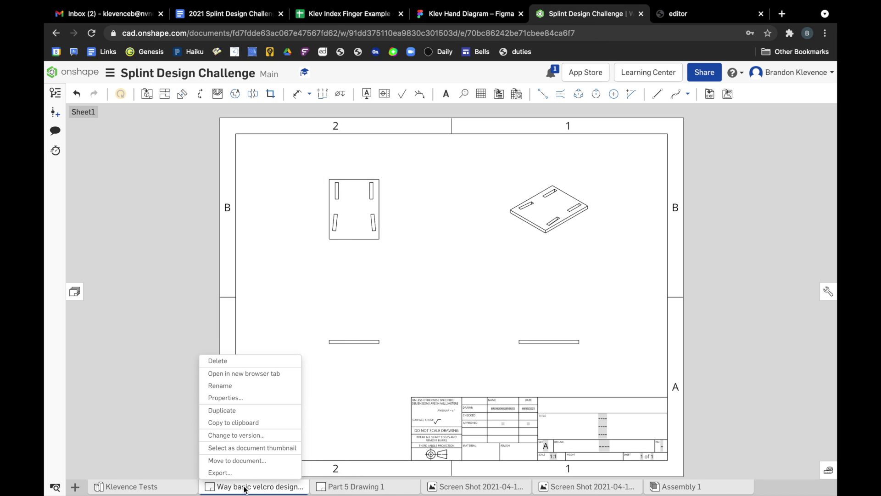
{"action": "left_click", "coordinate": [228, 385]}
{"action": "type", "text": "SelfCheck"}
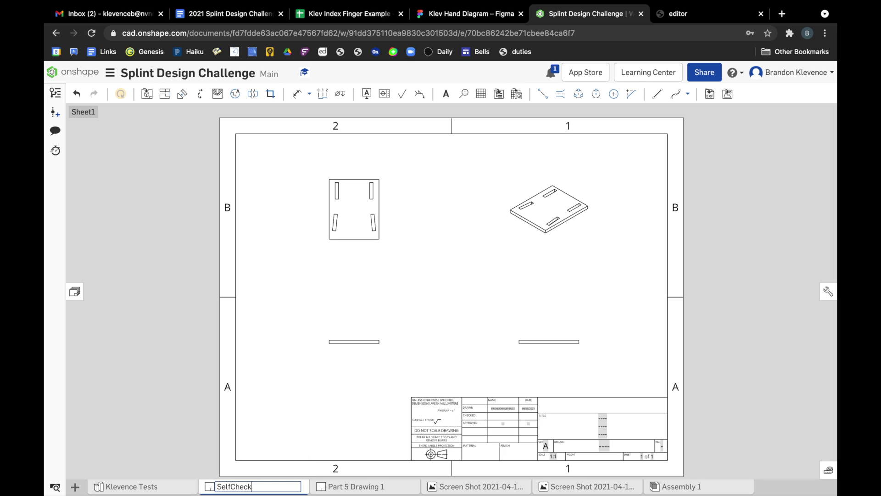
{"action": "type", "text": "-Basic"}
{"action": "key", "text": "Return"}
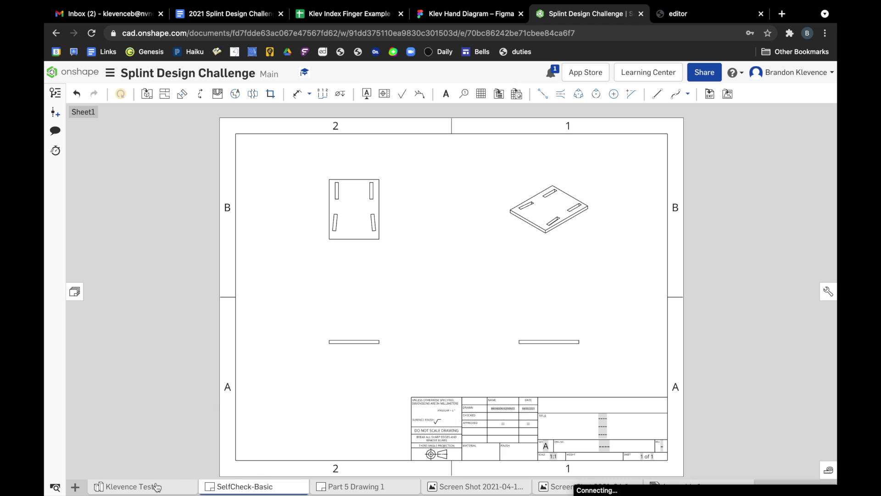
Check the drawing and its PDF, then go back to the Klevence Tests Part Studio.
{"action": "left_click", "coordinate": [156, 485]}
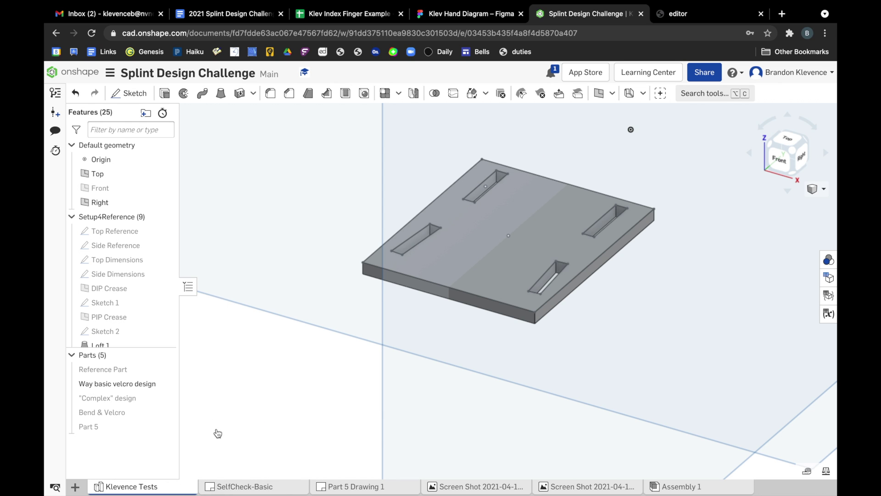
{"action": "left_click", "coordinate": [243, 486]}
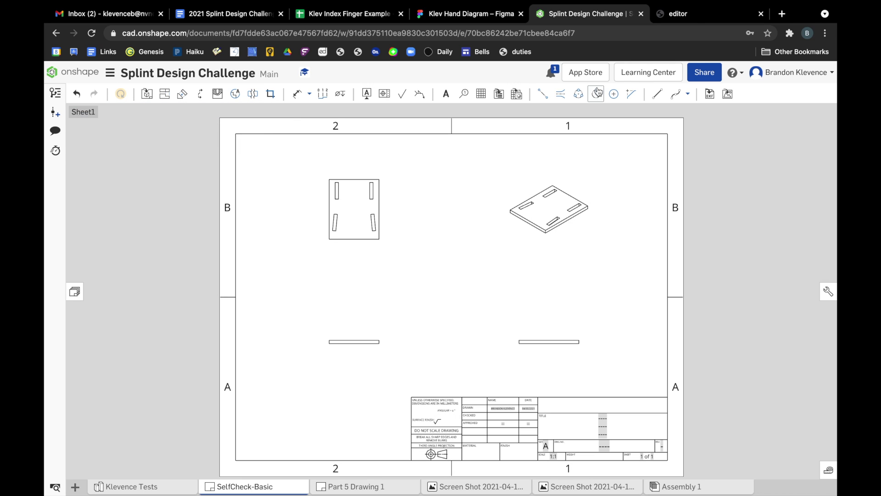
{"action": "left_click", "coordinate": [692, 20]}
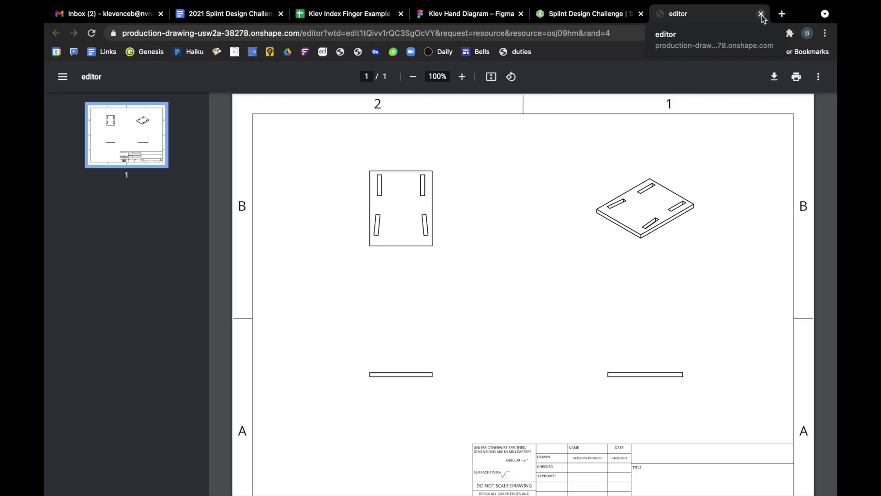
{"action": "left_click", "coordinate": [760, 14]}
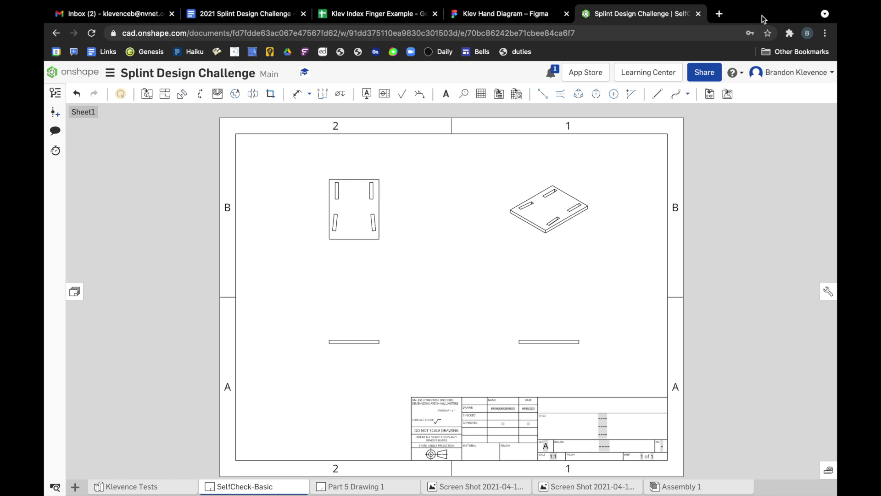
{"action": "left_click", "coordinate": [144, 491]}
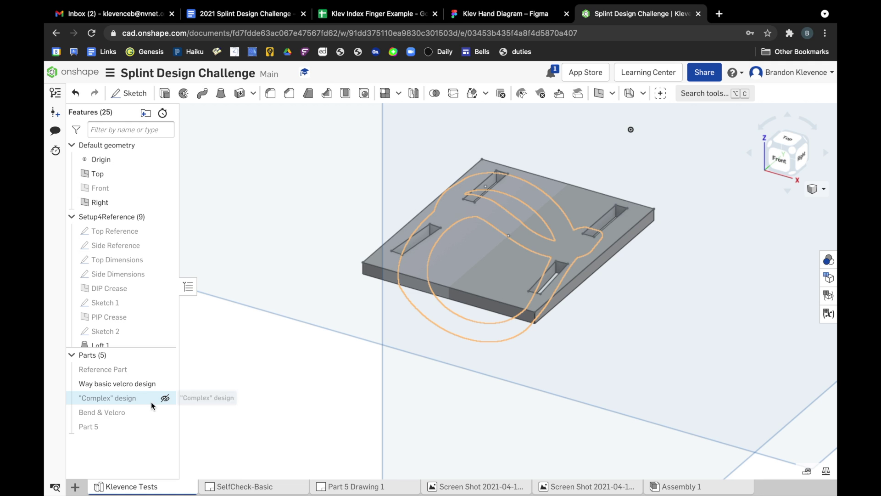
Hide the Way basic velcro design part and Sketch 3, and show Sketch 5.
{"action": "left_click", "coordinate": [165, 384]}
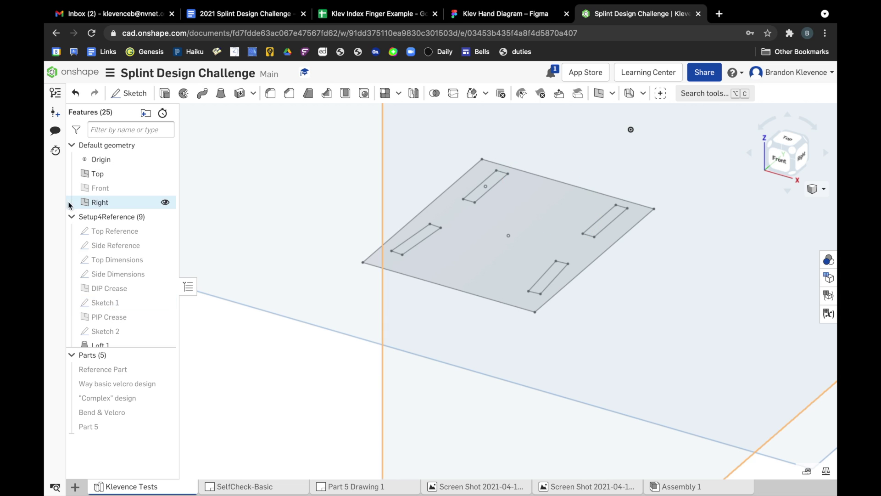
{"action": "left_click", "coordinate": [71, 217]}
{"action": "left_click", "coordinate": [71, 231]}
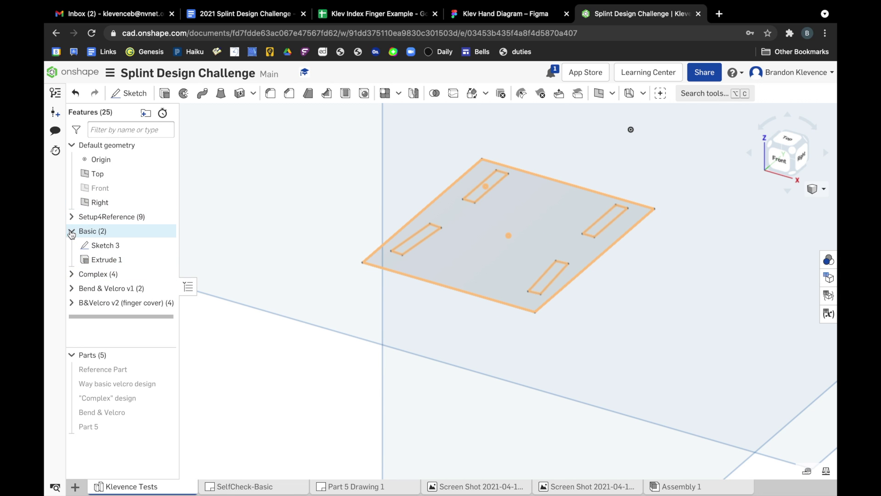
{"action": "left_click", "coordinate": [72, 260]}
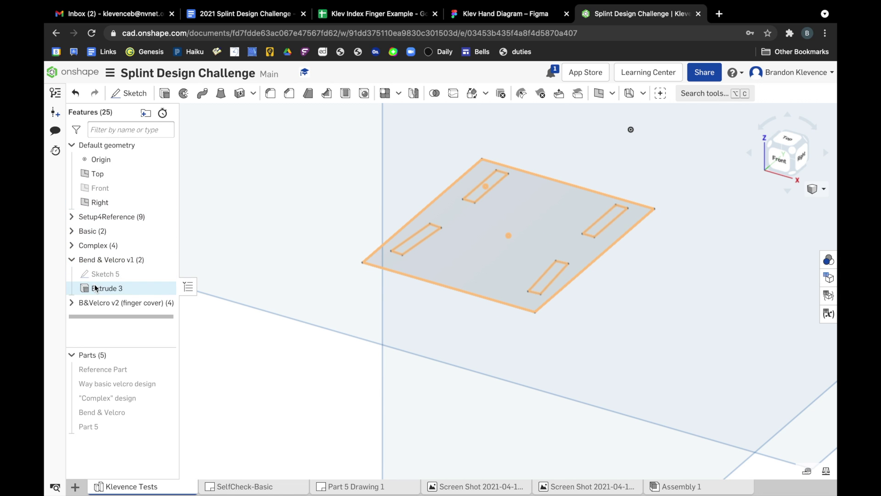
{"action": "left_click", "coordinate": [72, 231]}
{"action": "left_click", "coordinate": [165, 245]}
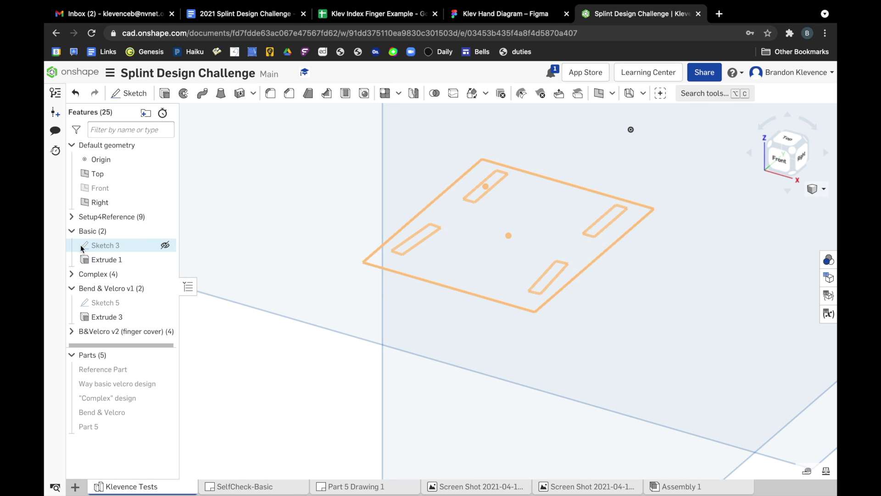
{"action": "left_click", "coordinate": [72, 231]}
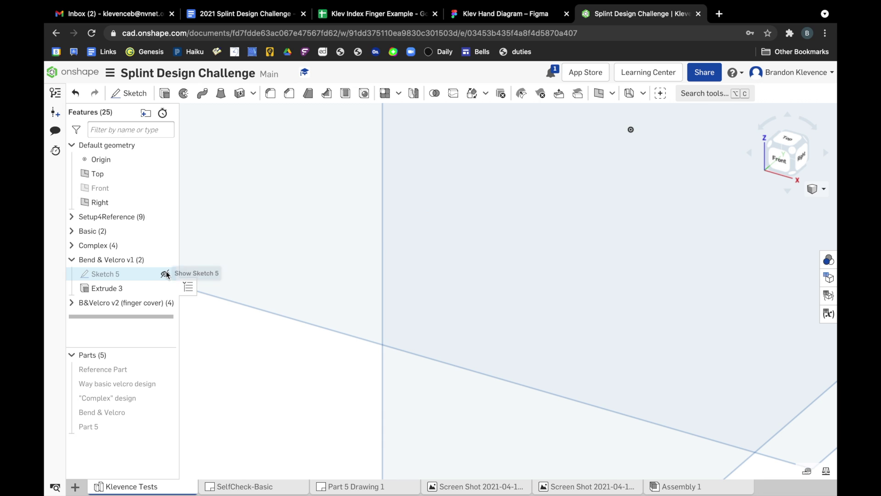
{"action": "left_click", "coordinate": [165, 274]}
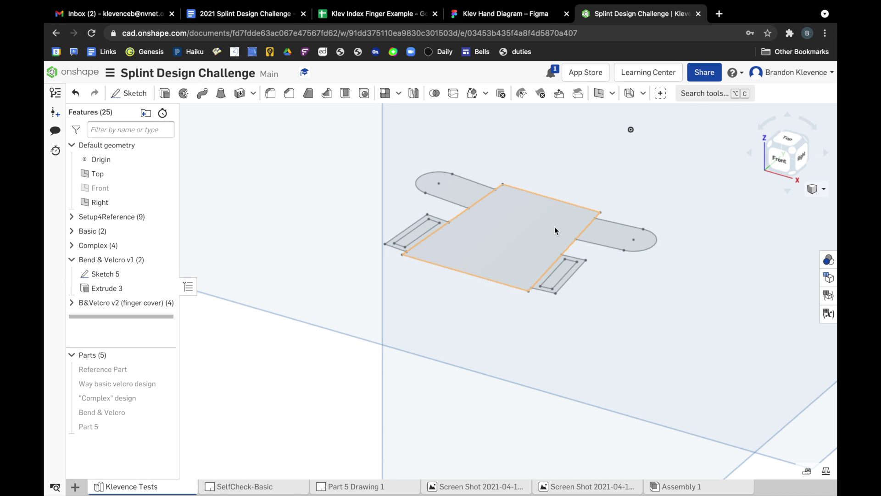
Review Extrude 3 without changes and keep Sketch 3 hidden.
{"action": "double_click", "coordinate": [140, 288]}
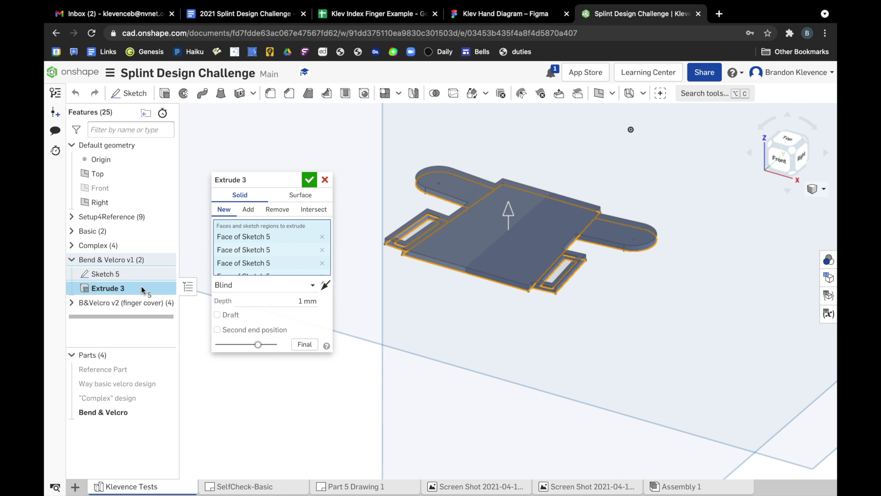
{"action": "left_click", "coordinate": [324, 179]}
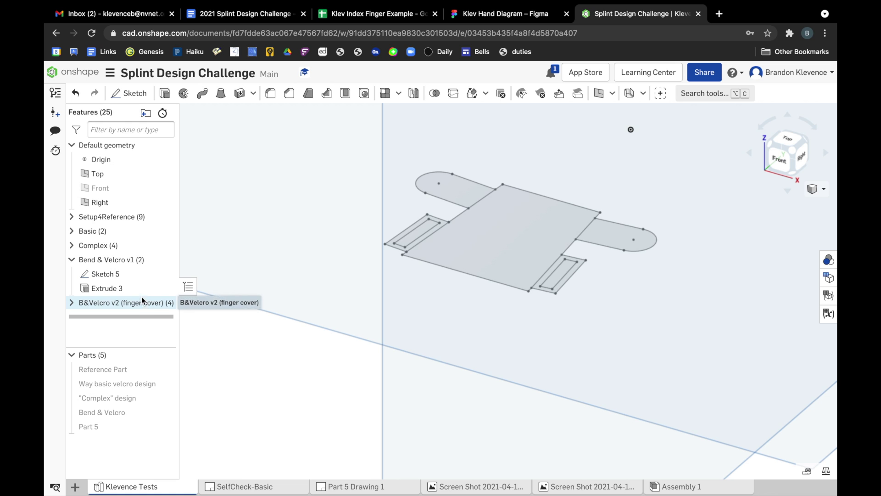
{"action": "left_click", "coordinate": [71, 231]}
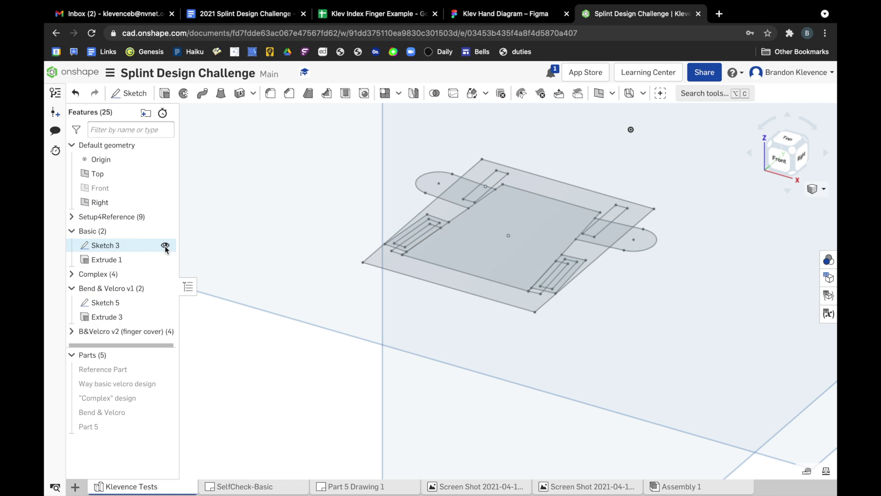
{"action": "left_click", "coordinate": [165, 247]}
{"action": "left_click", "coordinate": [72, 231]}
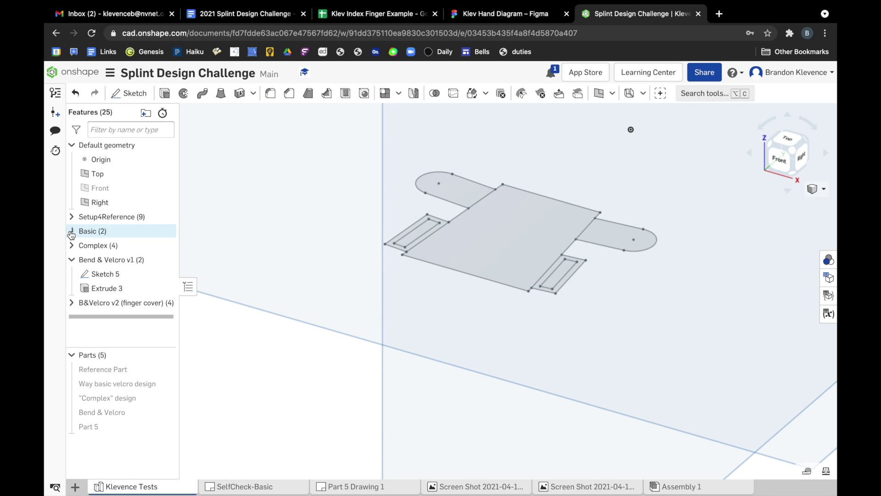
{"action": "left_click", "coordinate": [72, 302]}
Rename Part 5 to 'FingerCover'.
{"action": "scroll", "coordinate": [91, 313], "scroll_direction": "down", "scroll_amount": 1}
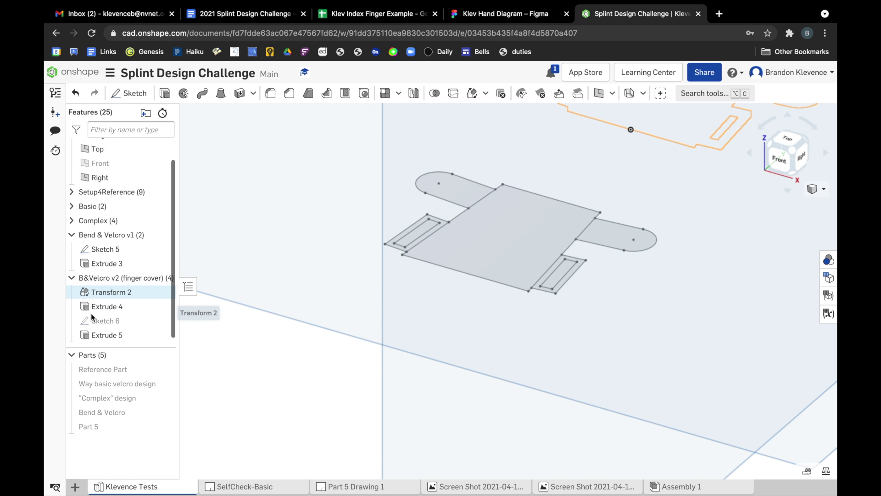
{"action": "right_click", "coordinate": [121, 427]}
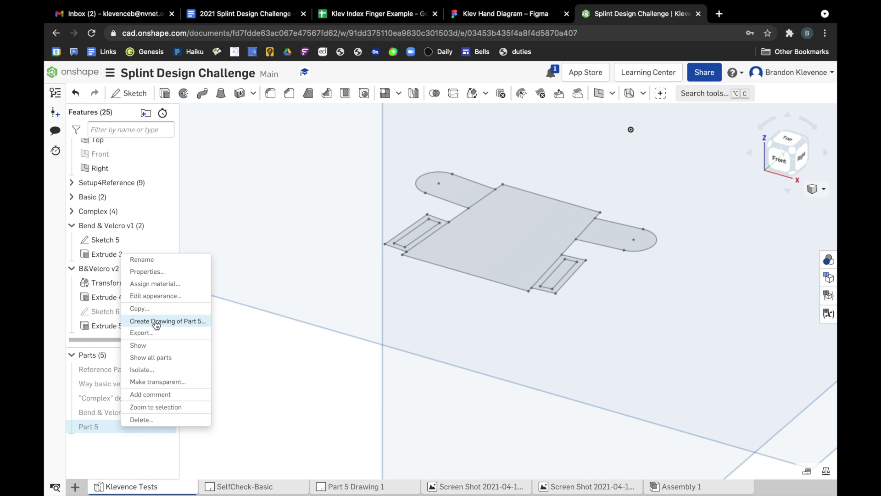
{"action": "left_click", "coordinate": [141, 259]}
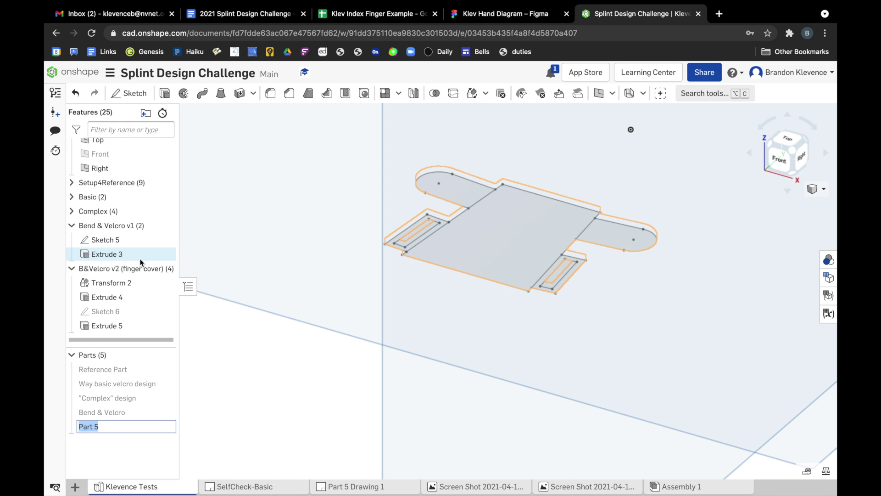
{"action": "type", "text": "FingerCove"}
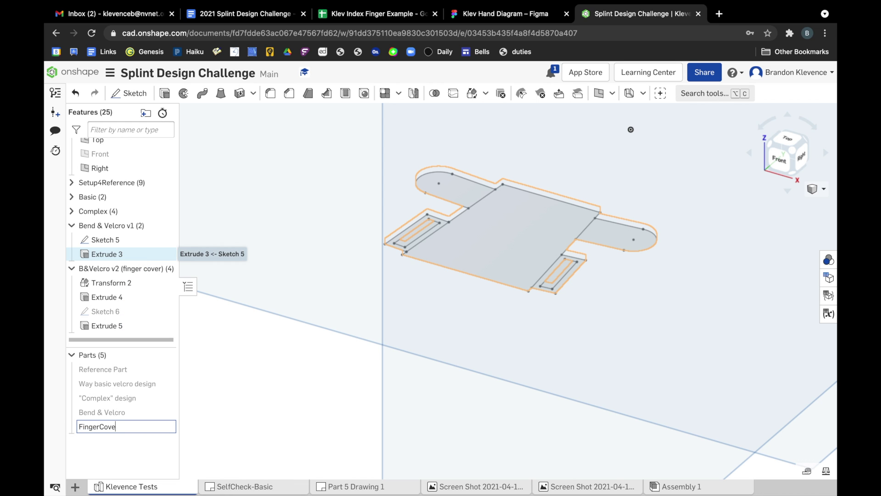
{"action": "type", "text": "r"}
{"action": "key", "text": "Return"}
Review Transform 2 without changes and make the FingerCover part visible.
{"action": "double_click", "coordinate": [109, 282]}
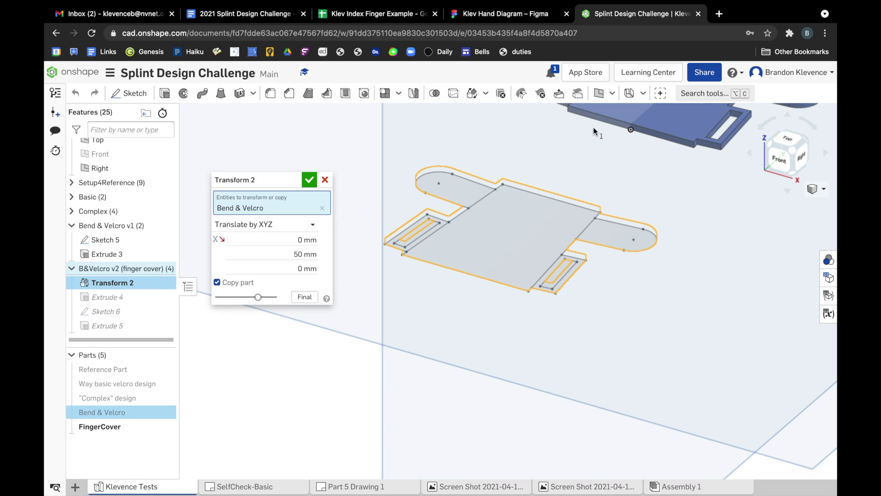
{"action": "left_click", "coordinate": [325, 179]}
{"action": "scroll", "coordinate": [505, 199], "scroll_direction": "down", "scroll_amount": 5}
{"action": "scroll", "coordinate": [705, 135], "scroll_direction": "up", "scroll_amount": 5}
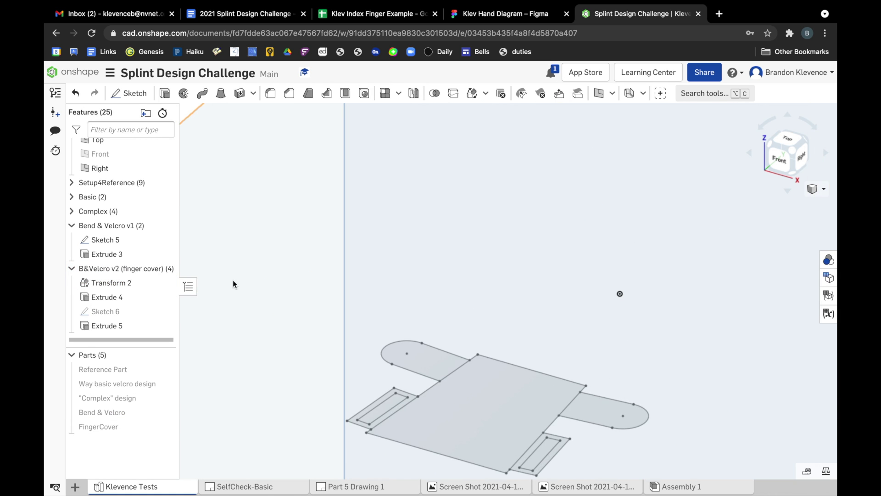
{"action": "left_click", "coordinate": [165, 427]}
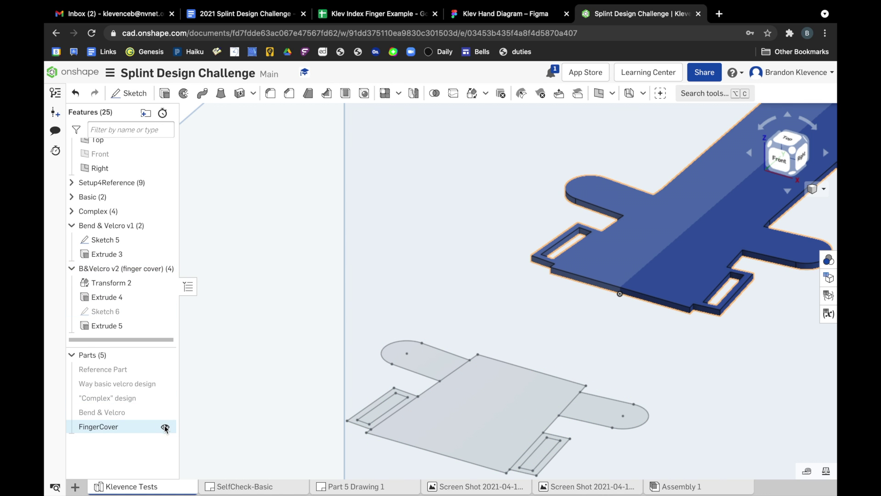
Open the 75 mm Extrude 4 with Bend & Velcro shown, then switch to the Figma hand diagram.
{"action": "double_click", "coordinate": [123, 296]}
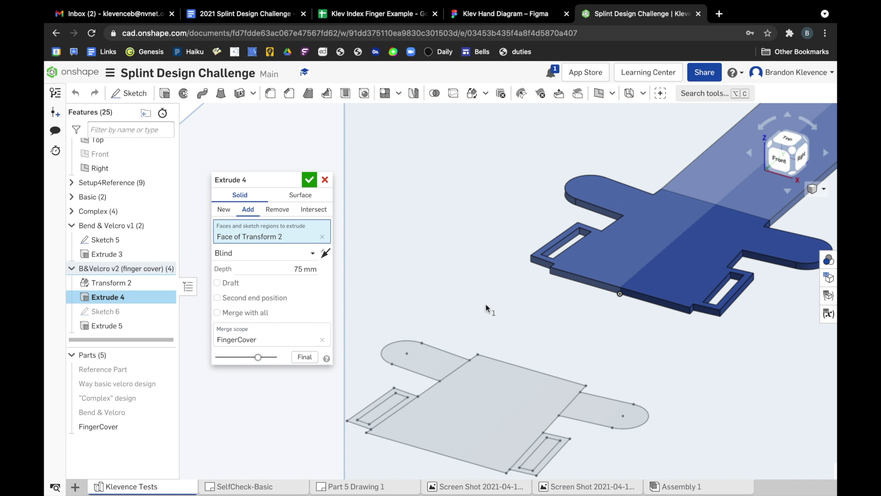
{"action": "right_click_drag", "start_coordinate": [617, 334], "coordinate": [577, 367]}
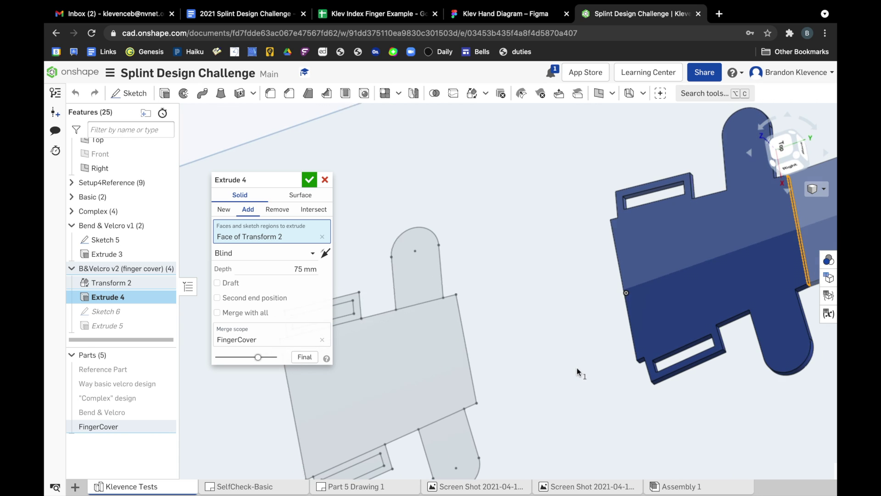
{"action": "left_click", "coordinate": [164, 413]}
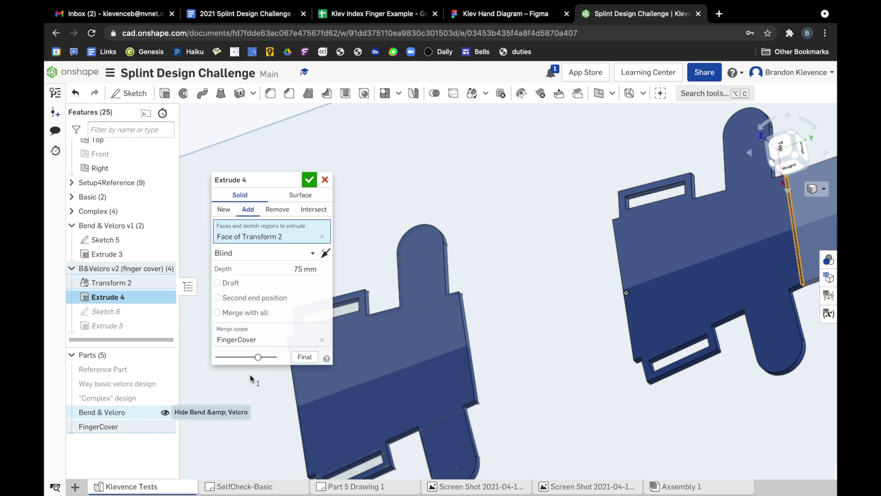
{"action": "right_click_drag", "start_coordinate": [568, 392], "coordinate": [539, 391]}
{"action": "right_click_drag", "start_coordinate": [637, 353], "coordinate": [660, 365]}
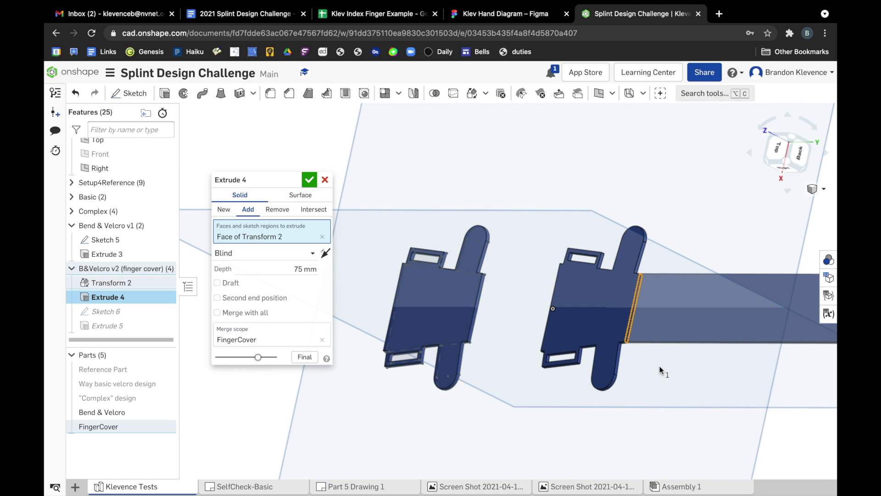
{"action": "left_click", "coordinate": [786, 161]}
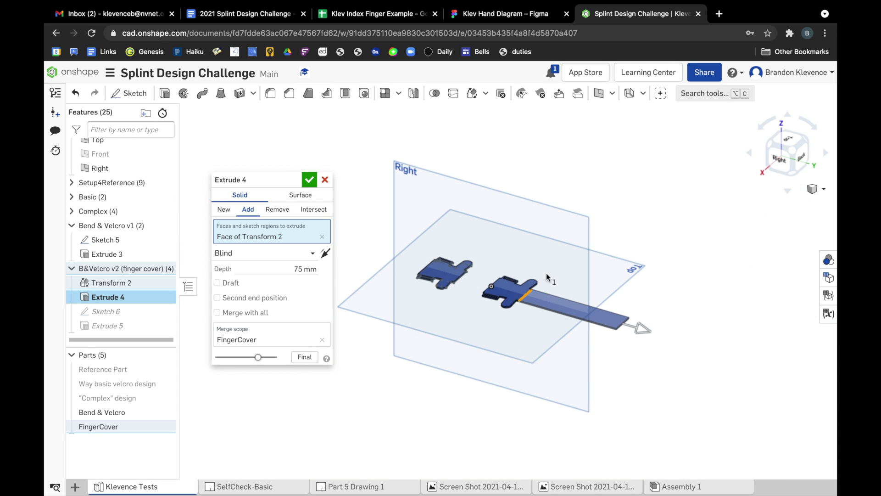
{"action": "scroll", "coordinate": [543, 330], "scroll_direction": "up", "scroll_amount": 5}
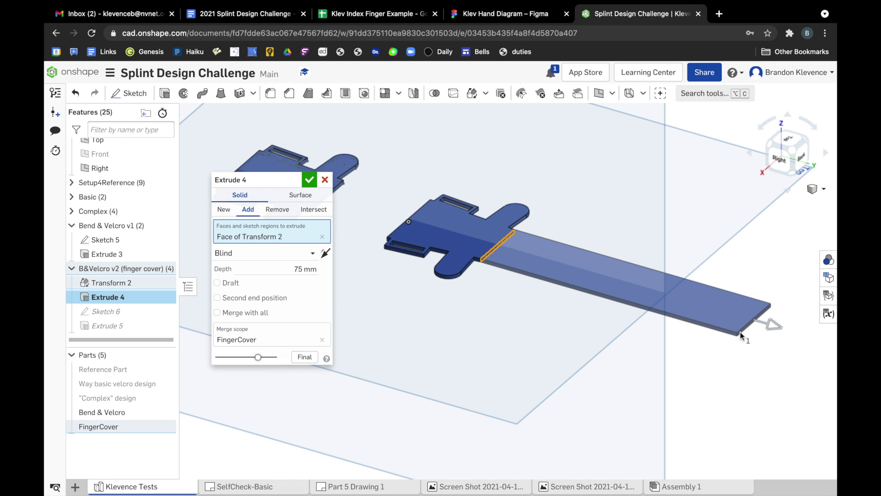
{"action": "left_click", "coordinate": [512, 15]}
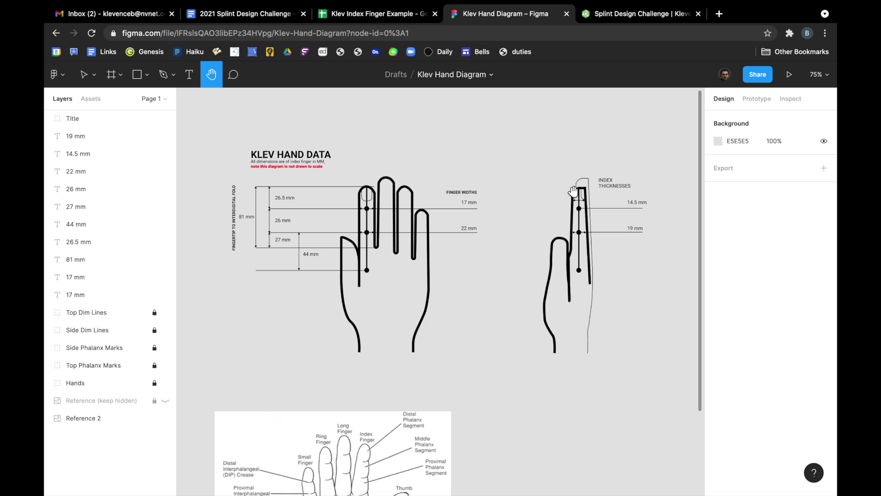
Return from the Figma hand diagram to the Onshape splint document.
{"action": "left_click", "coordinate": [612, 14]}
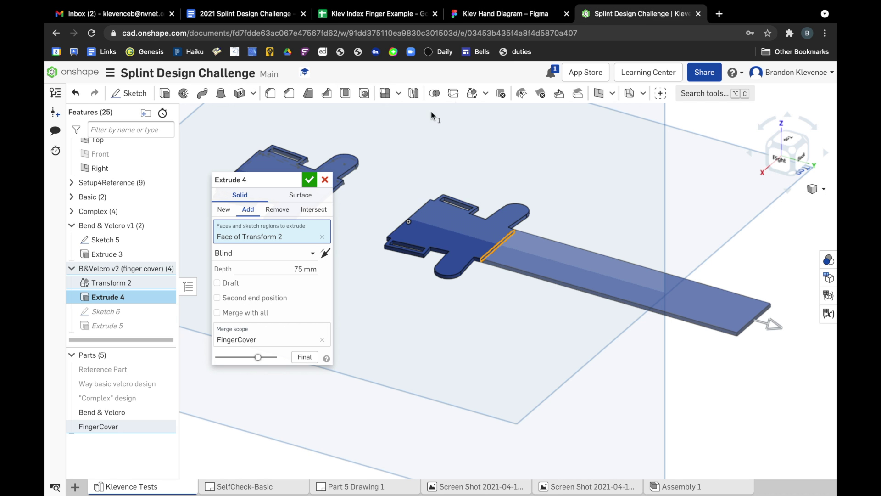
Accept Extrude 4's 75 mm blind strap on the finger cover.
{"action": "left_click", "coordinate": [296, 268]}
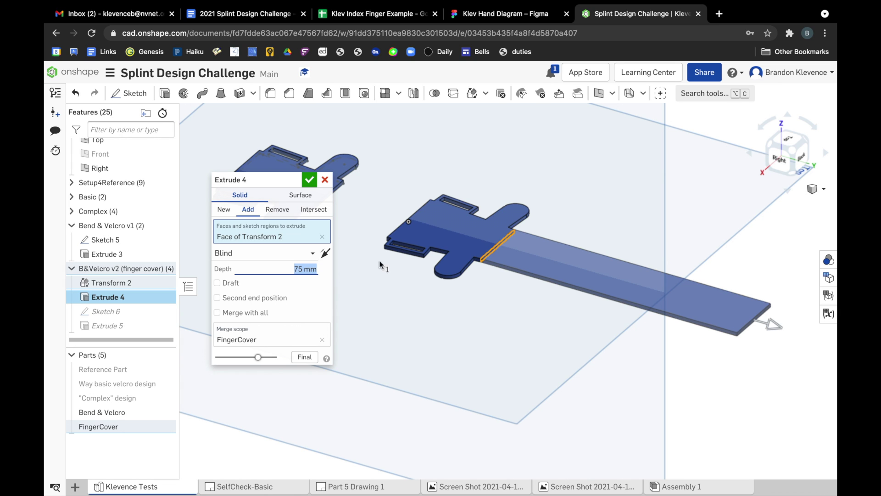
{"action": "left_click", "coordinate": [307, 181]}
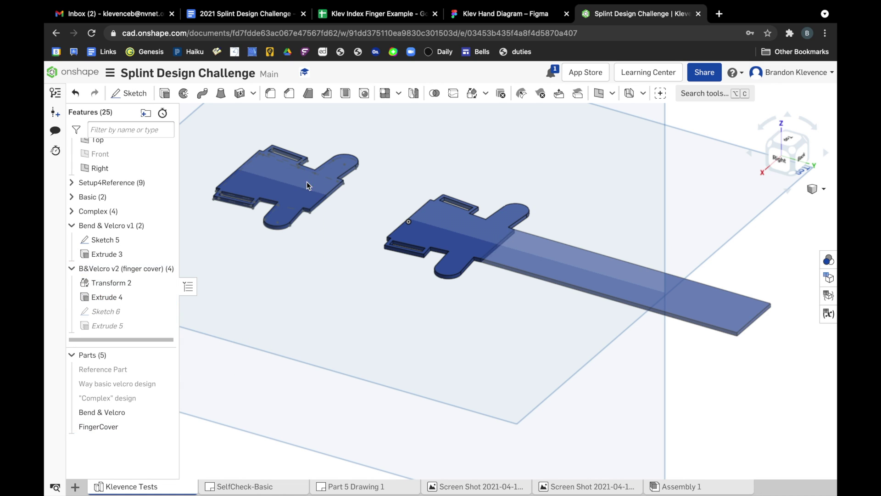
{"action": "left_click", "coordinate": [113, 311]}
Edit Sketch 6's two circles and apply Extrude 5 as a Remove cut on the strap.
{"action": "double_click", "coordinate": [113, 311]}
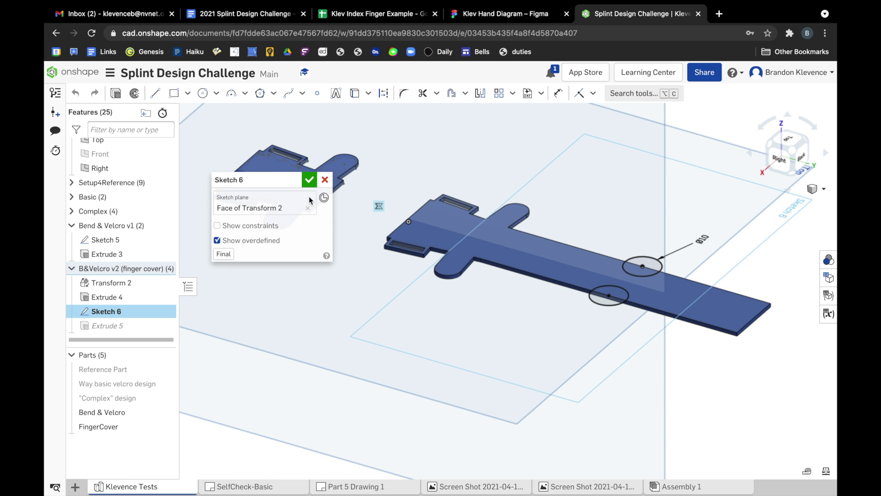
{"action": "left_click", "coordinate": [310, 180]}
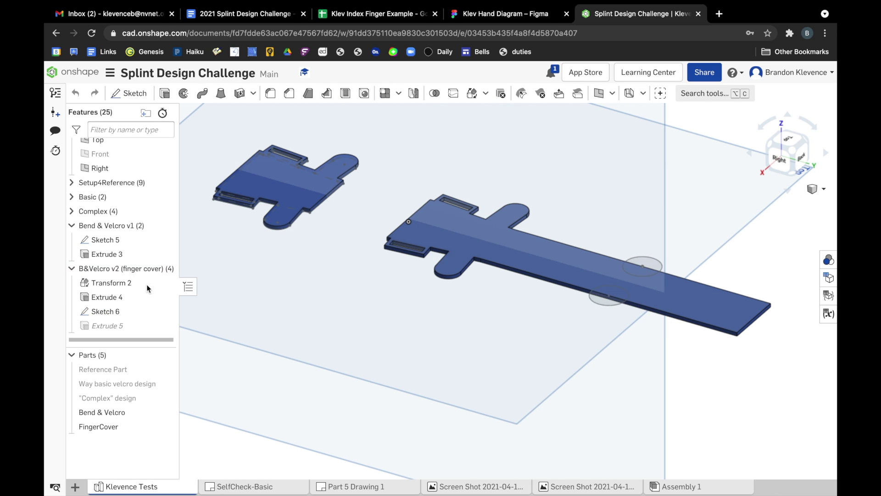
{"action": "double_click", "coordinate": [121, 323]}
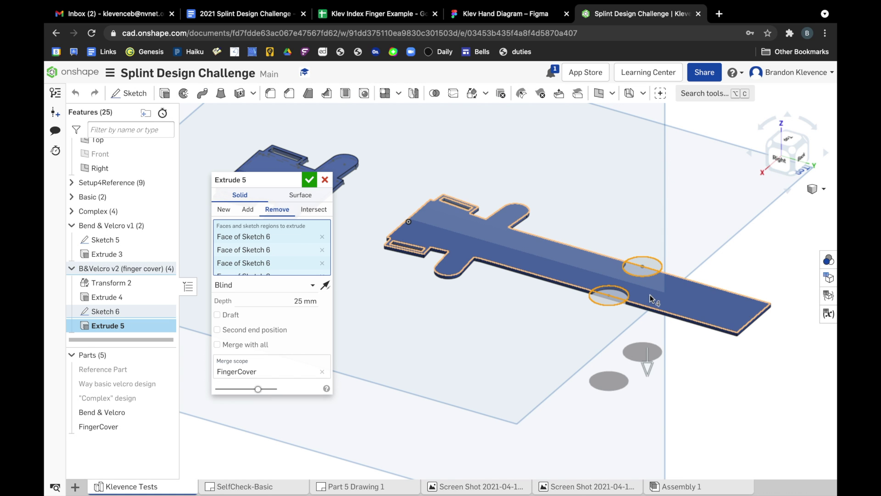
{"action": "left_click", "coordinate": [309, 180]}
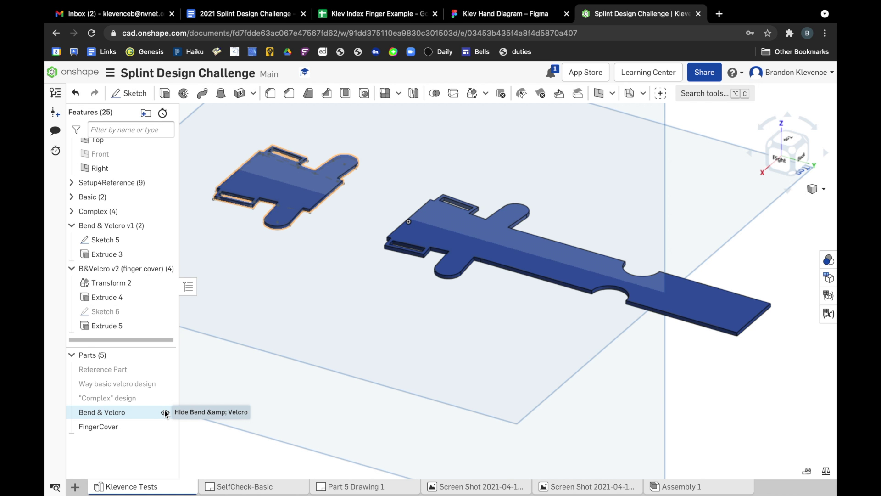
{"action": "left_click", "coordinate": [787, 139]}
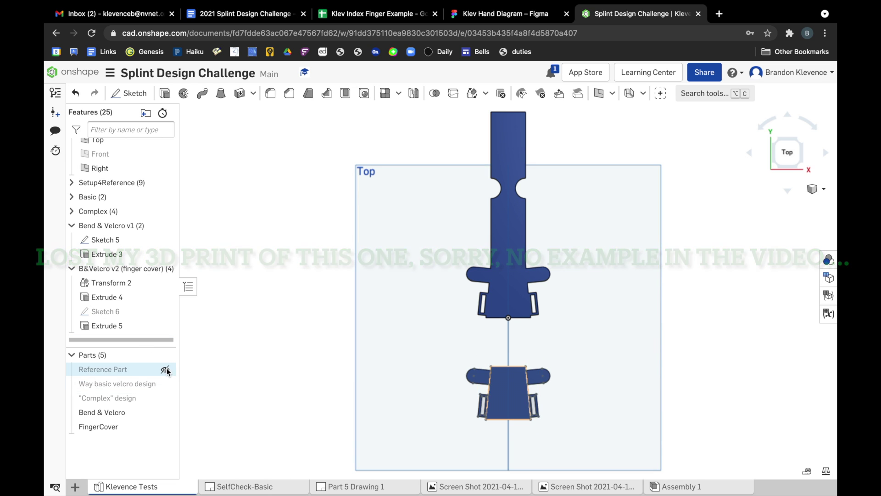
Hide Bend & Velcro, FingerCover and the velcro design parts, then expand the Complex group.
{"action": "left_click", "coordinate": [165, 384]}
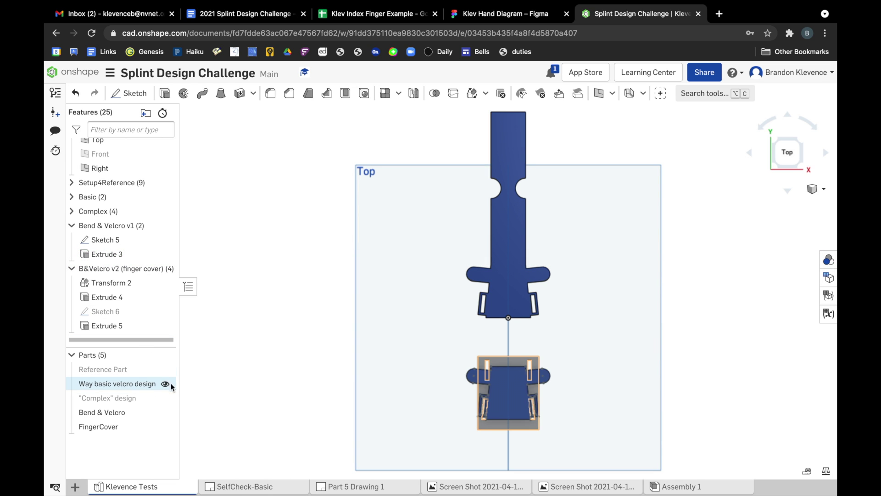
{"action": "left_click", "coordinate": [165, 413]}
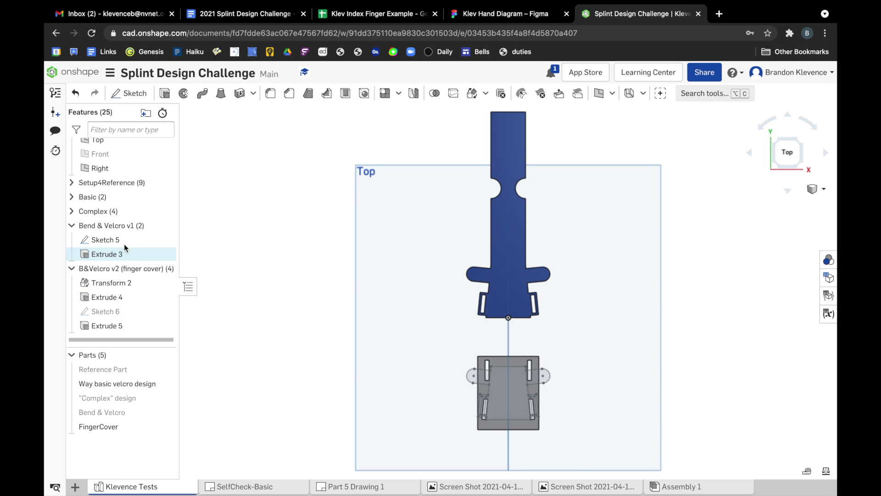
{"action": "left_click", "coordinate": [71, 225]}
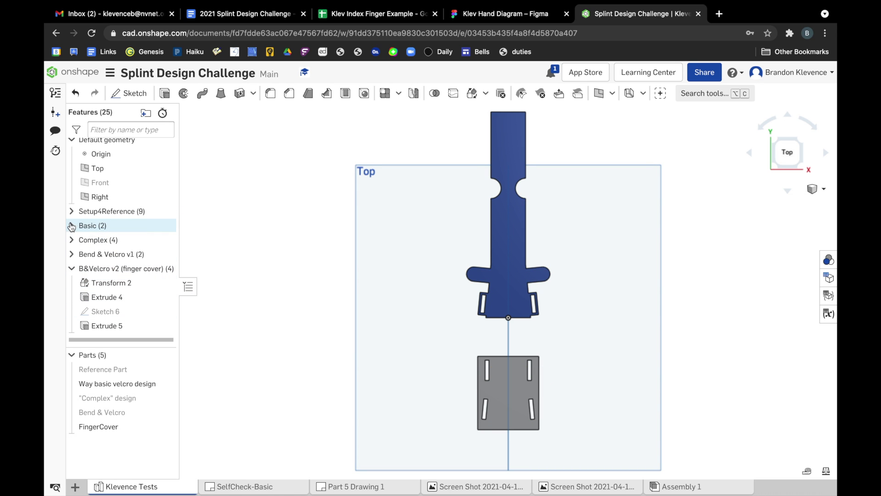
{"action": "left_click", "coordinate": [72, 269]}
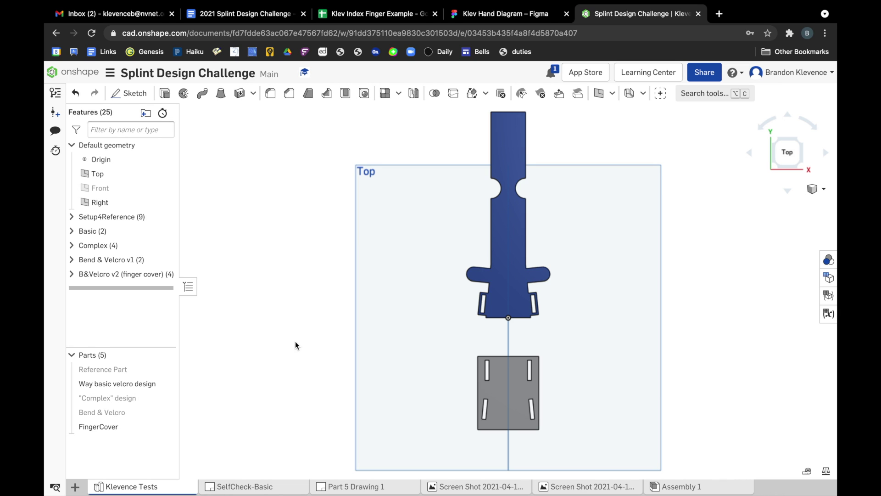
{"action": "left_click", "coordinate": [165, 427]}
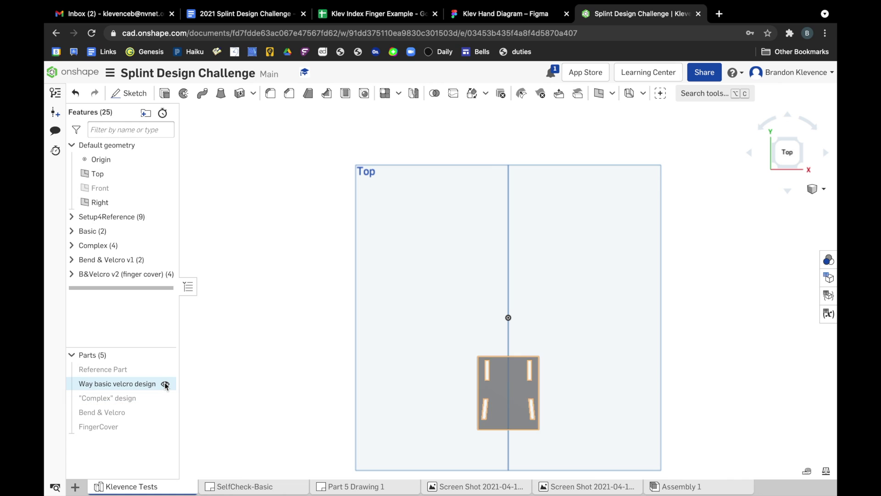
{"action": "left_click", "coordinate": [165, 384]}
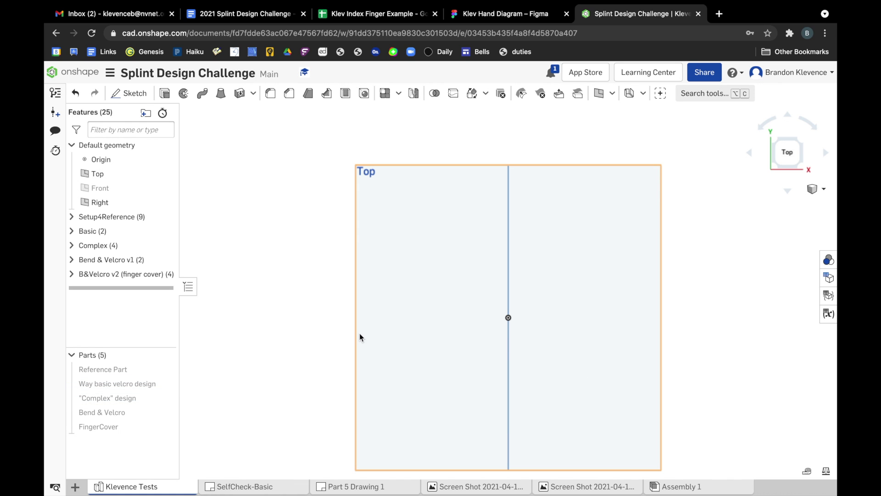
{"action": "left_click", "coordinate": [803, 165]}
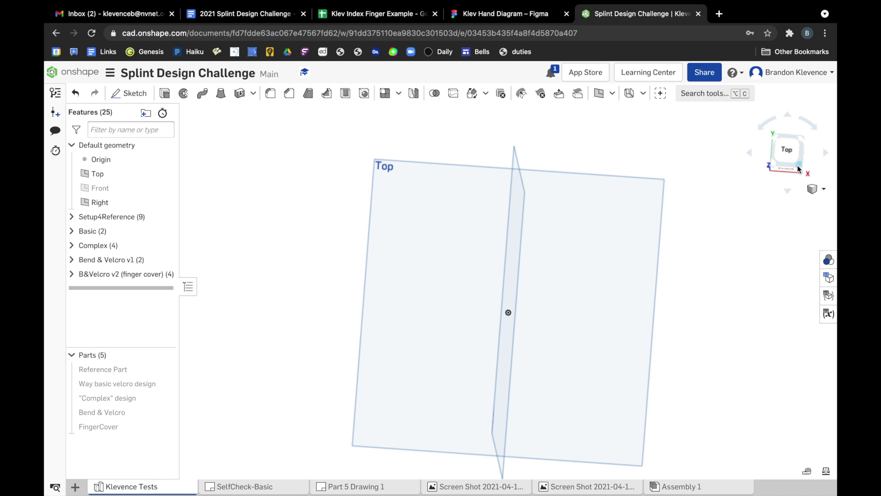
{"action": "left_click", "coordinate": [72, 245]}
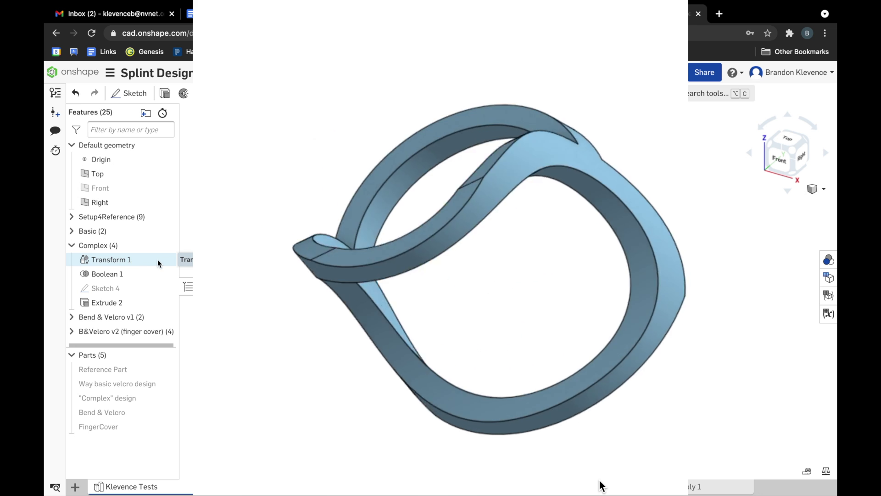
Show the reference cylinder alone, zoom in, and open Transform 1 for editing.
{"action": "mouse_move", "coordinate": [166, 371]}
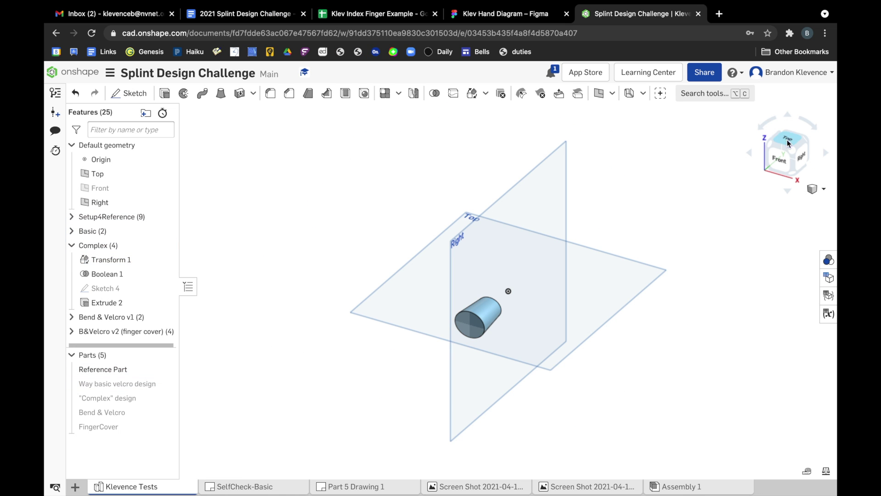
{"action": "scroll", "coordinate": [502, 338], "scroll_direction": "up", "scroll_amount": 5}
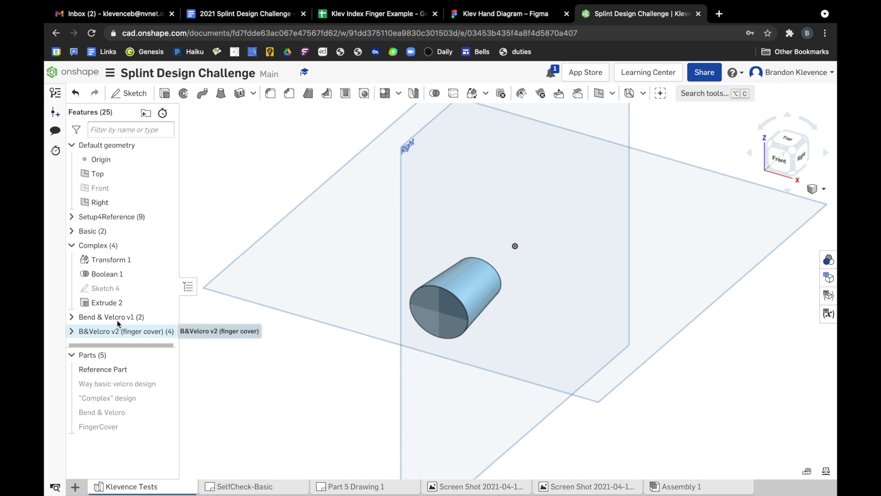
{"action": "double_click", "coordinate": [107, 260]}
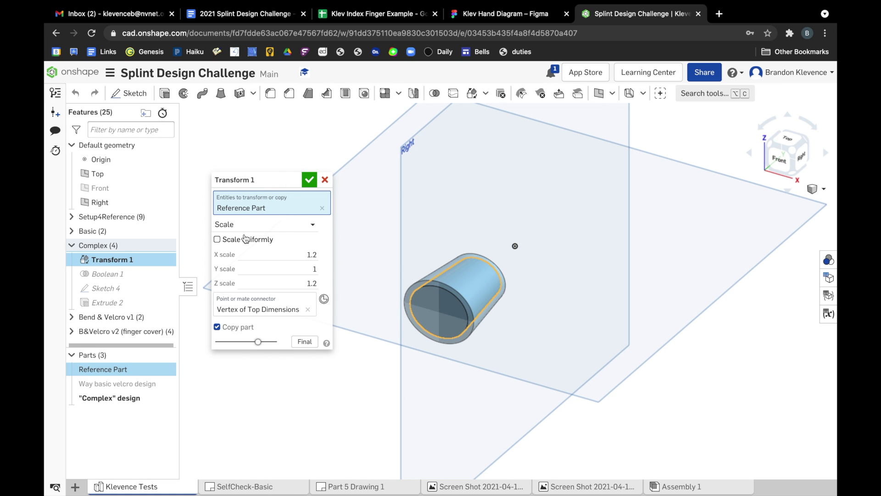
Keep Transform 1 as a Scale of 1.2 × 1 × 1.2, check it from the top, and accept it.
{"action": "left_click", "coordinate": [267, 229]}
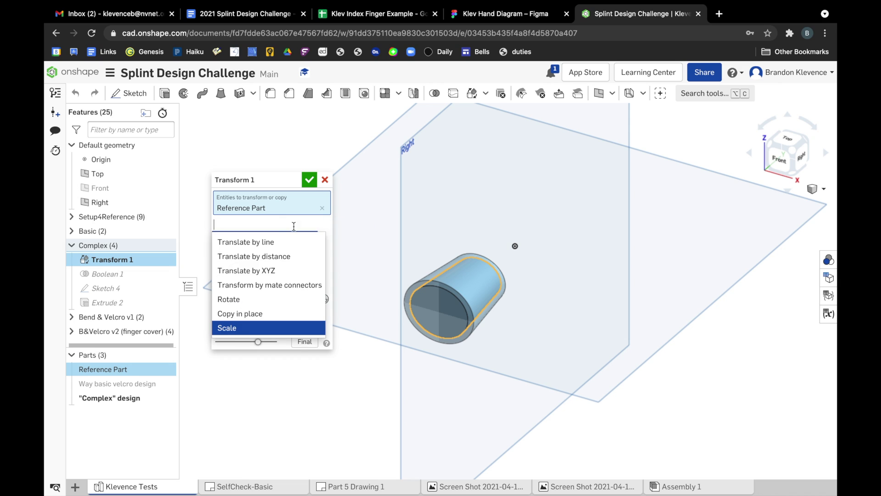
{"action": "left_click", "coordinate": [243, 331]}
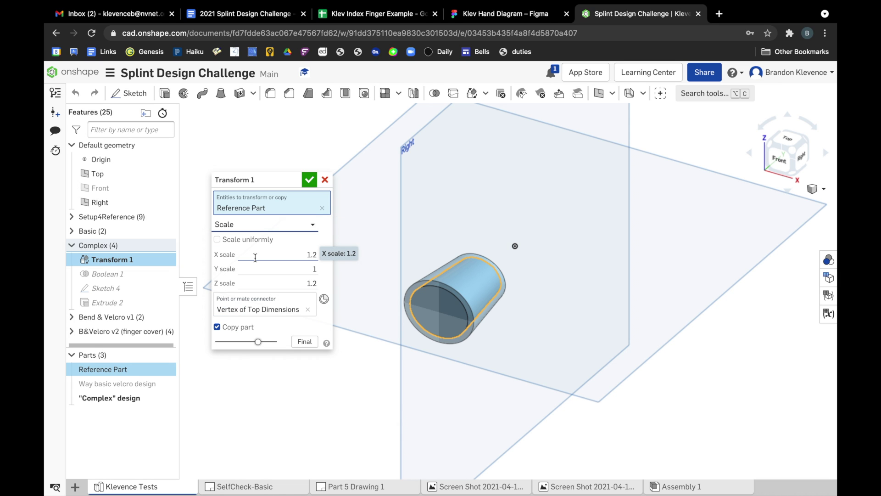
{"action": "left_click", "coordinate": [255, 257]}
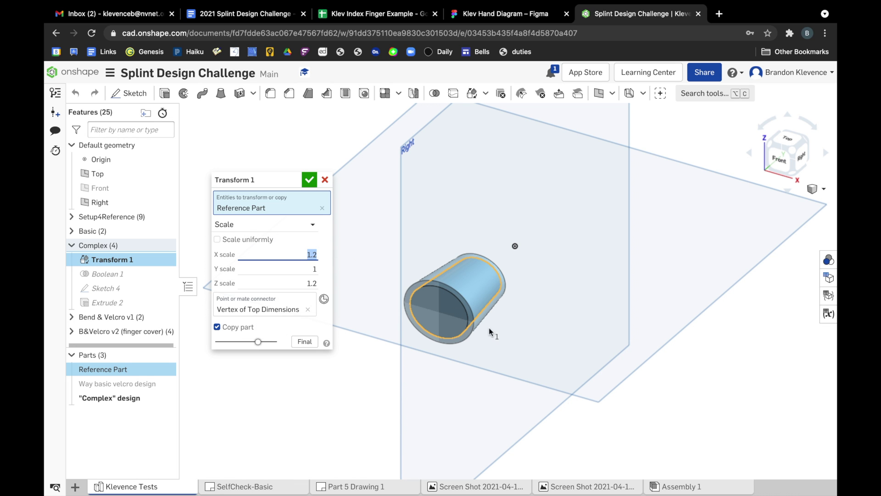
{"action": "left_click", "coordinate": [792, 130]}
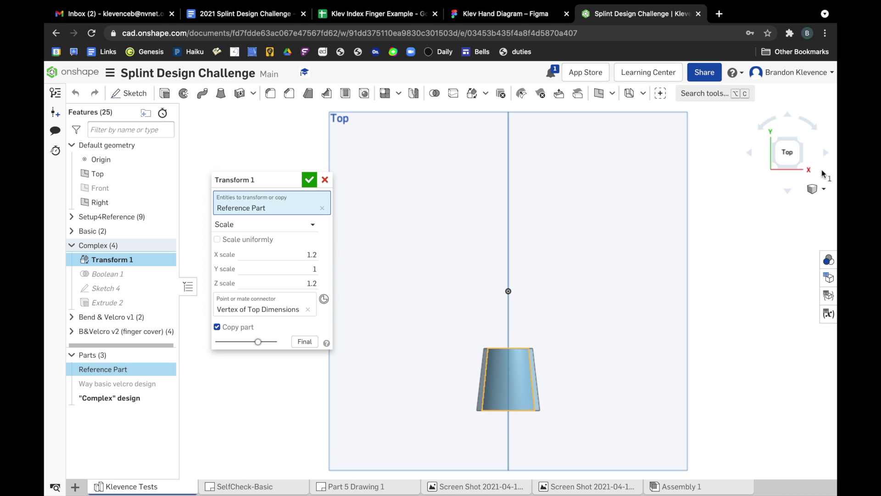
{"action": "left_click", "coordinate": [799, 165]}
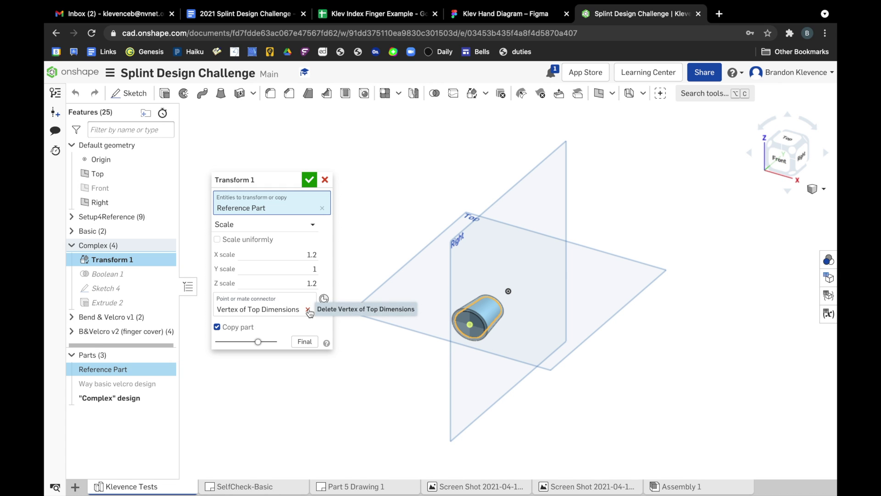
{"action": "left_click", "coordinate": [309, 183]}
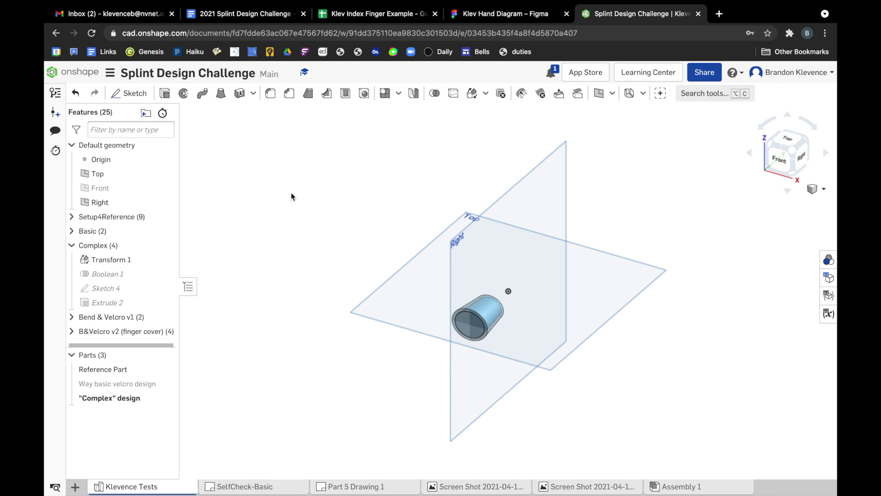
{"action": "double_click", "coordinate": [129, 272]}
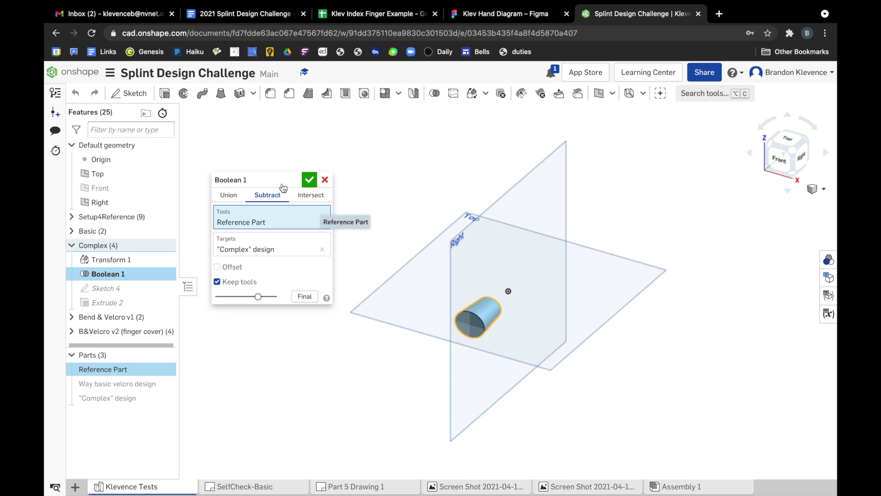
{"action": "left_click", "coordinate": [241, 282]}
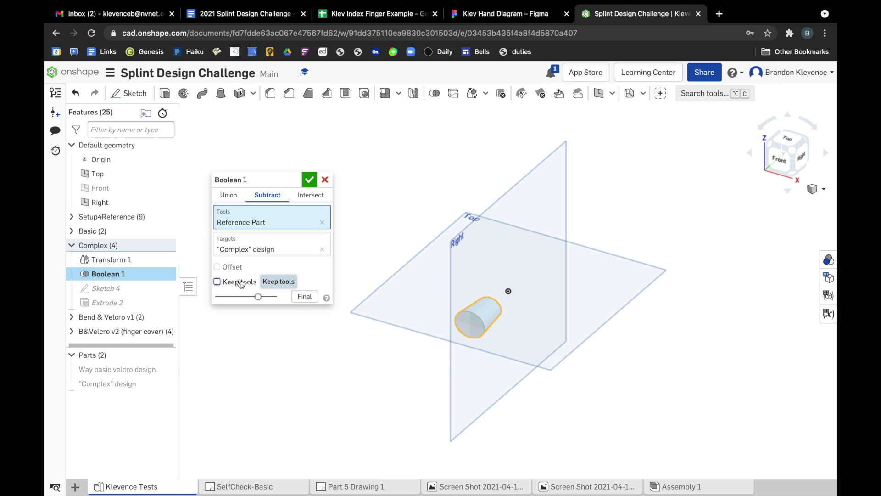
{"action": "left_click", "coordinate": [241, 282]}
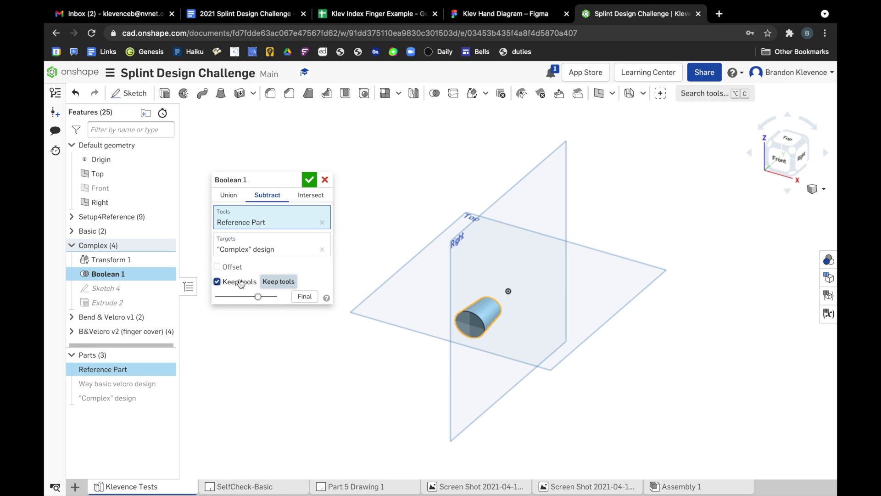
{"action": "left_click", "coordinate": [310, 179]}
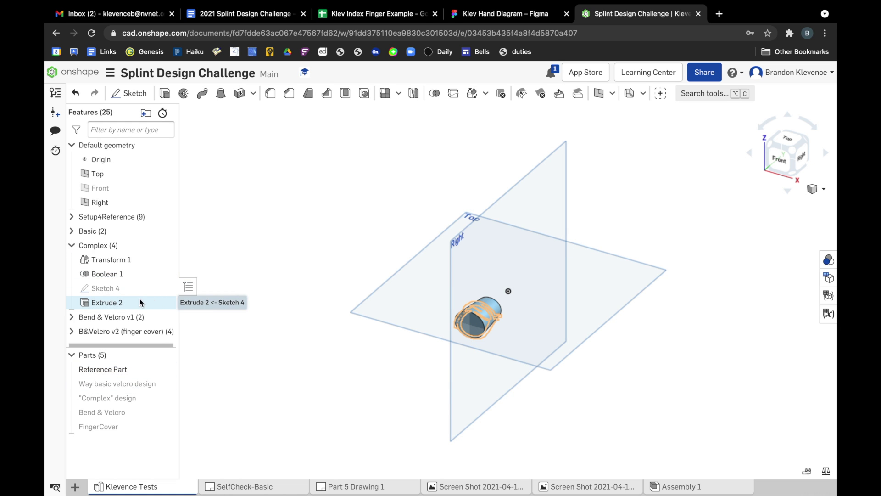
Suppress Extrude 2, hide the Reference Part, and show the "Complex" design part.
{"action": "right_click", "coordinate": [140, 304]}
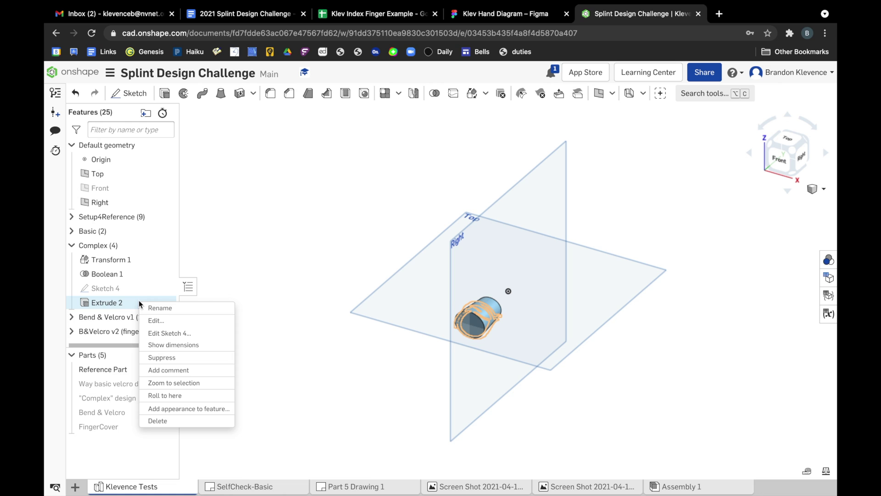
{"action": "left_click", "coordinate": [173, 357]}
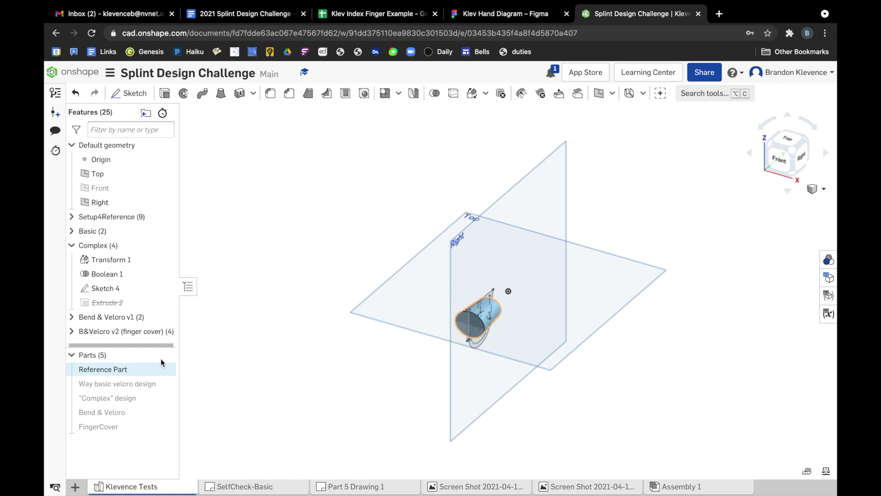
{"action": "left_click", "coordinate": [165, 368]}
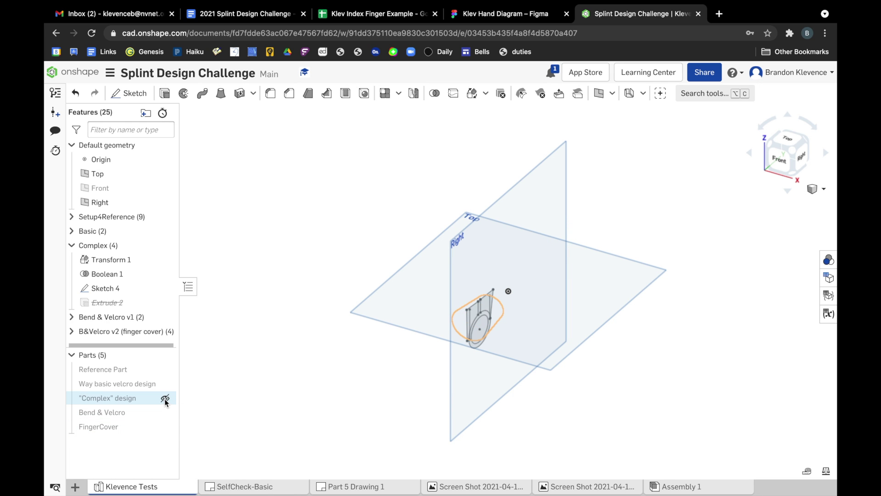
{"action": "left_click", "coordinate": [164, 397]}
Hide Sketch 4 and inspect the tube's inner edge from the front and isometric views.
{"action": "key", "text": "shift+1"}
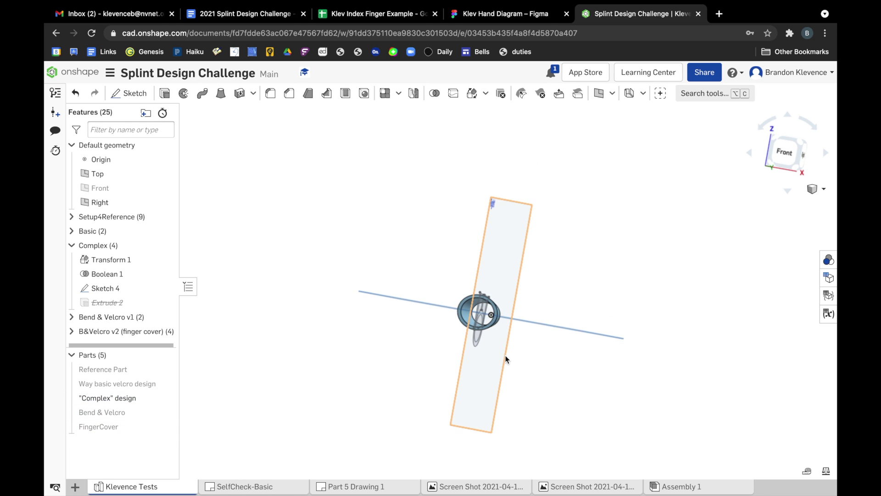
{"action": "scroll", "coordinate": [505, 355], "scroll_direction": "up", "scroll_amount": 2}
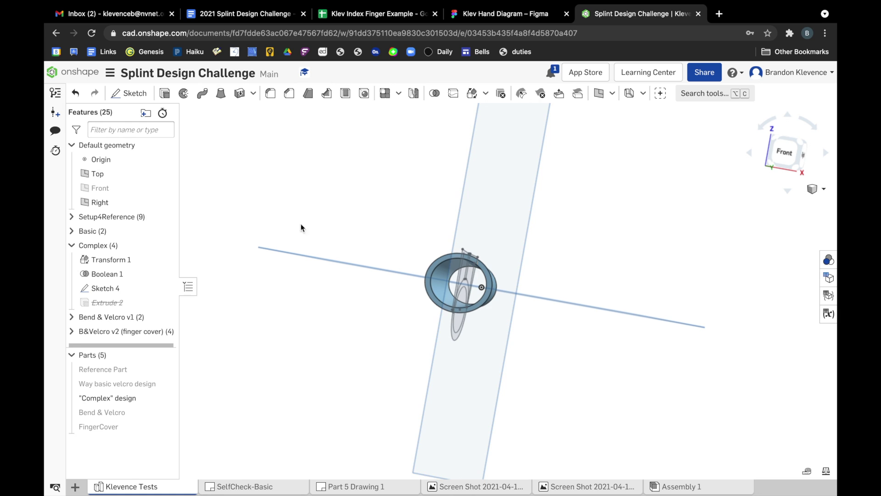
{"action": "left_click", "coordinate": [164, 288]}
{"action": "scroll", "coordinate": [464, 240], "scroll_direction": "up", "scroll_amount": 3}
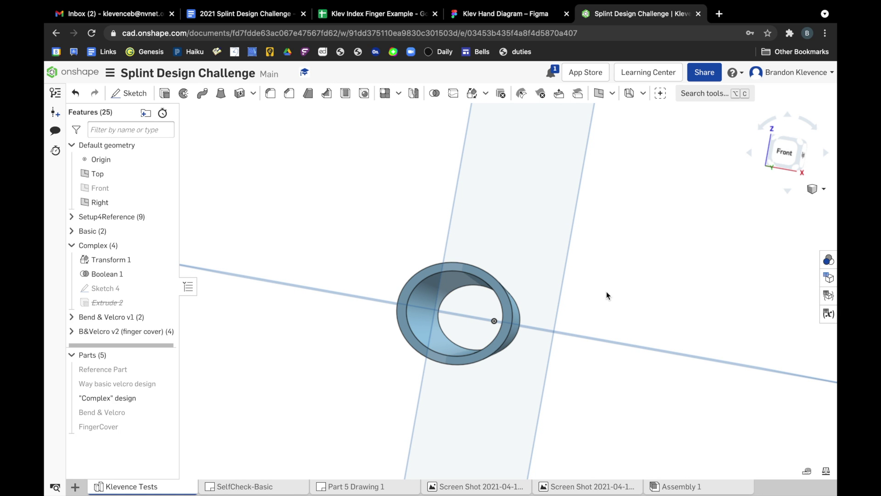
{"action": "left_click", "coordinate": [454, 282]}
{"action": "left_click", "coordinate": [803, 148]}
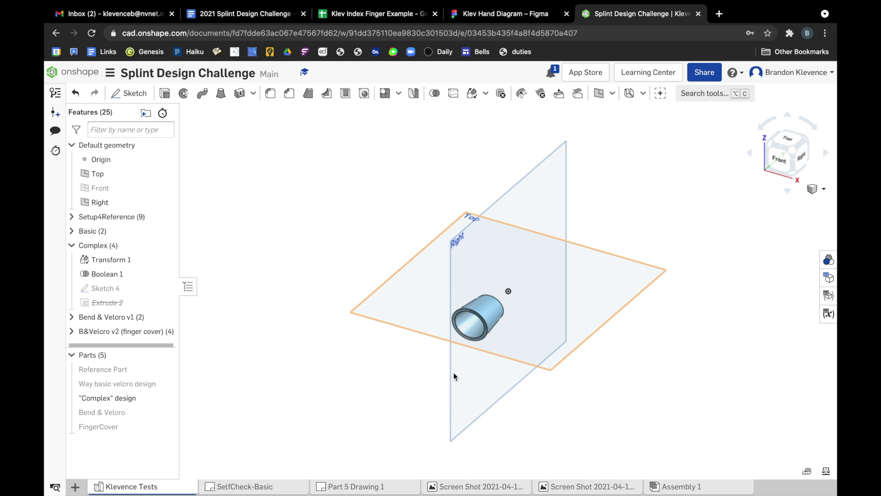
{"action": "scroll", "coordinate": [505, 320], "scroll_direction": "up", "scroll_amount": 5}
{"action": "scroll", "coordinate": [505, 320], "scroll_direction": "down", "scroll_amount": 5}
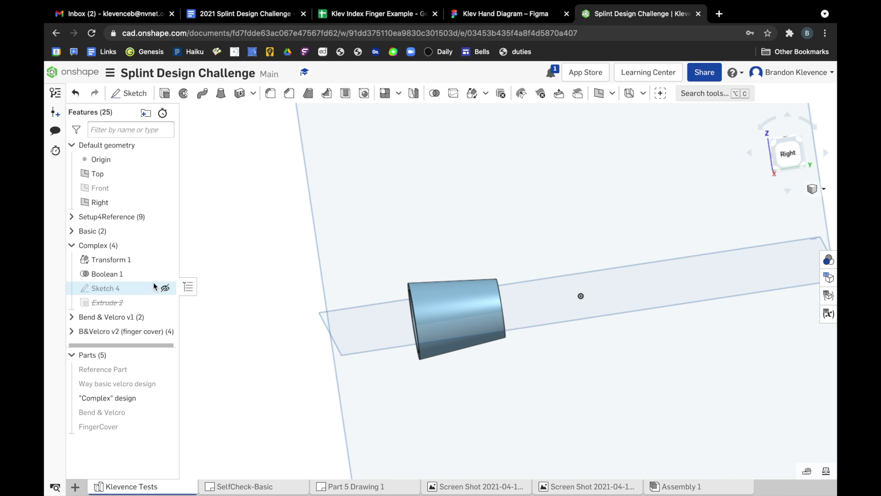
Show Sketch 4 again and view the tube from the right side.
{"action": "right_click_drag", "start_coordinate": [348, 303], "coordinate": [389, 277]}
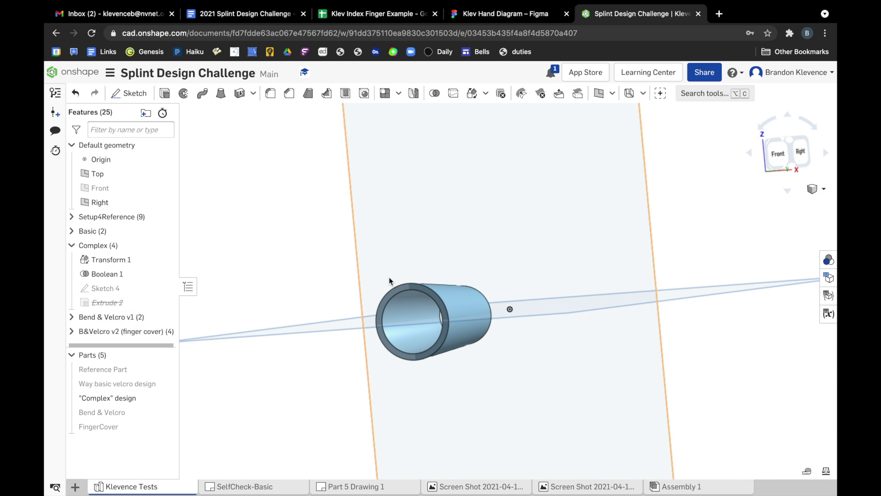
{"action": "left_click", "coordinate": [164, 288]}
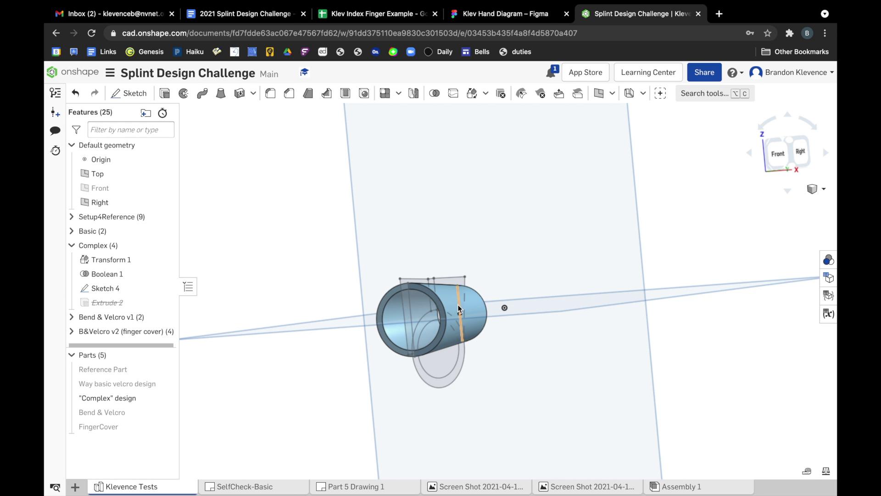
{"action": "left_click", "coordinate": [801, 151]}
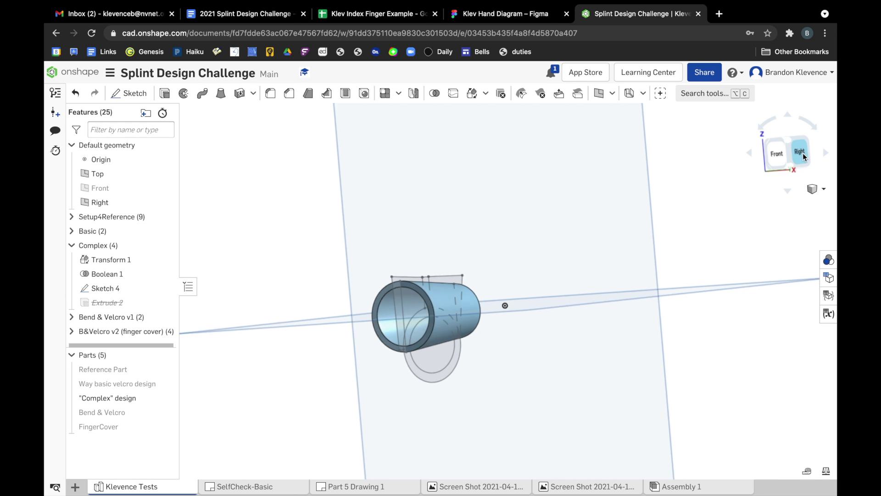
{"action": "scroll", "coordinate": [442, 250], "scroll_direction": "up", "scroll_amount": 3}
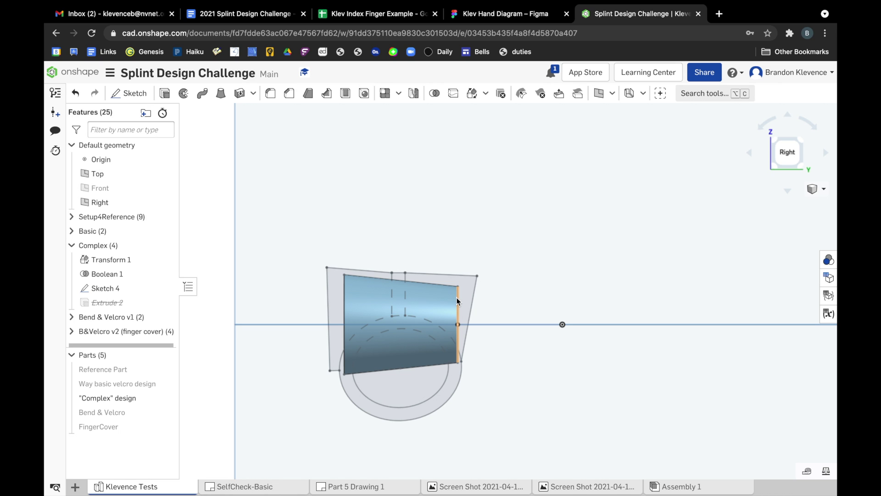
Unsuppress Extrude 2 and open its settings for editing.
{"action": "right_click", "coordinate": [147, 303]}
{"action": "left_click", "coordinate": [174, 320]}
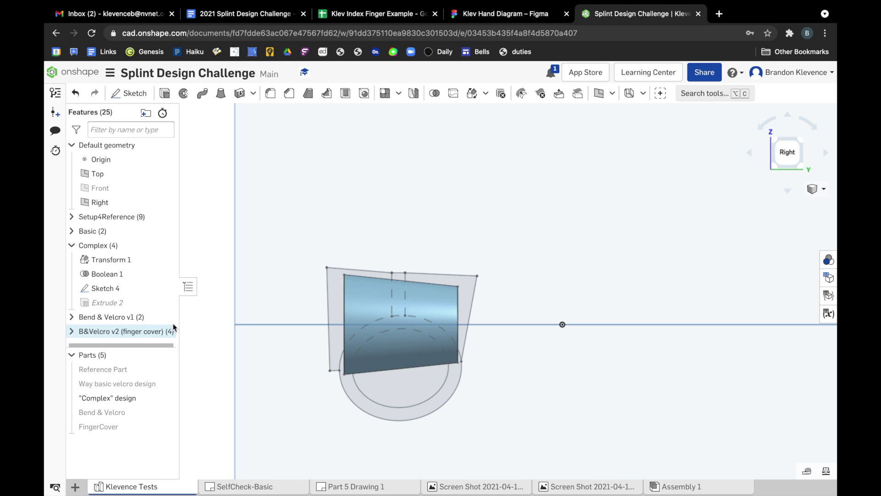
{"action": "double_click", "coordinate": [121, 302]}
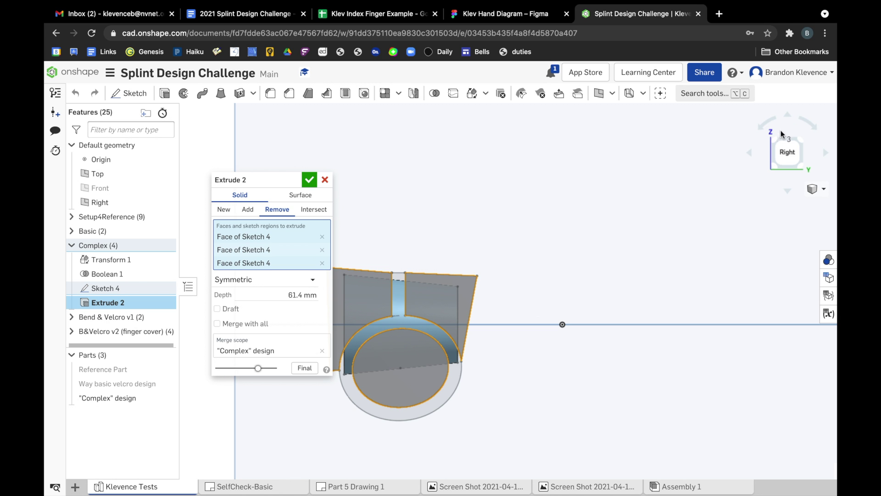
Accept Extrude 2 as a symmetric 61.4 mm cut through three Sketch 4 faces, then hide Sketch 4.
{"action": "key", "text": "shift+7"}
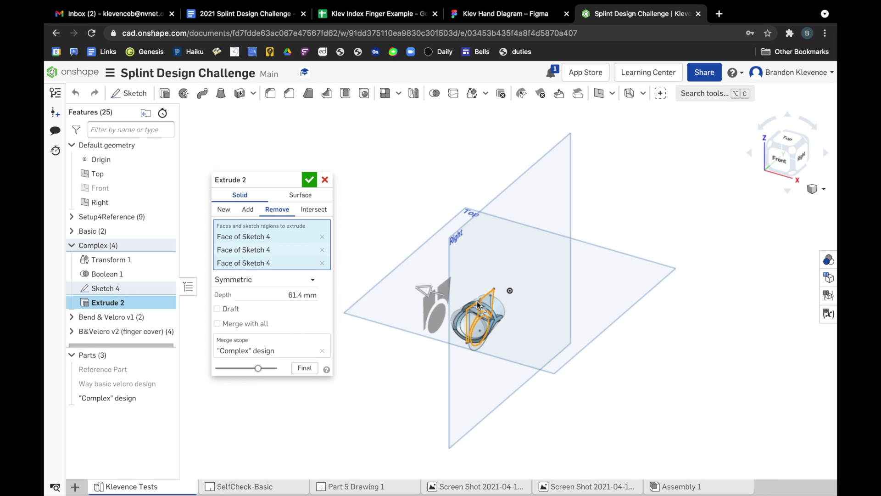
{"action": "scroll", "coordinate": [477, 301], "scroll_direction": "up", "scroll_amount": 10}
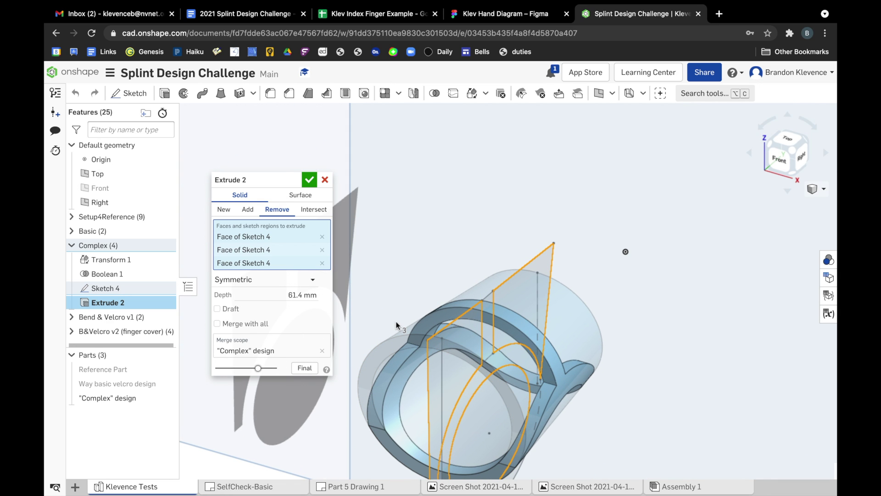
{"action": "left_click", "coordinate": [289, 296]}
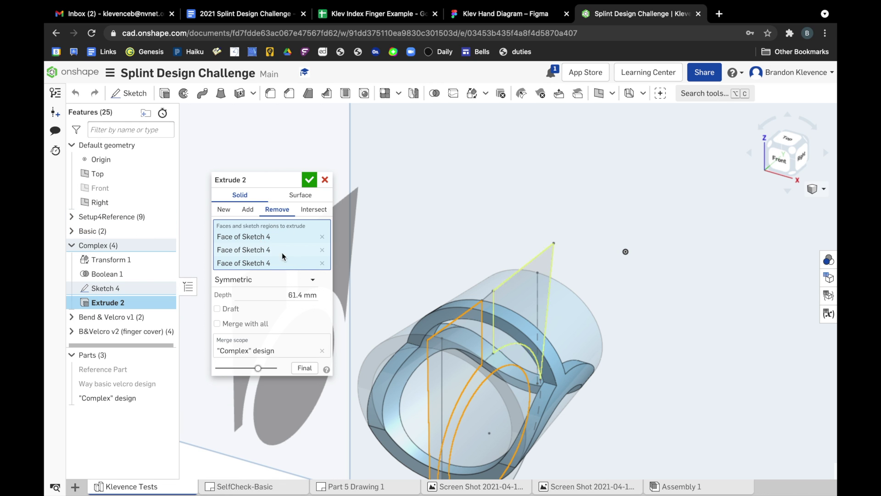
{"action": "left_click", "coordinate": [304, 183]}
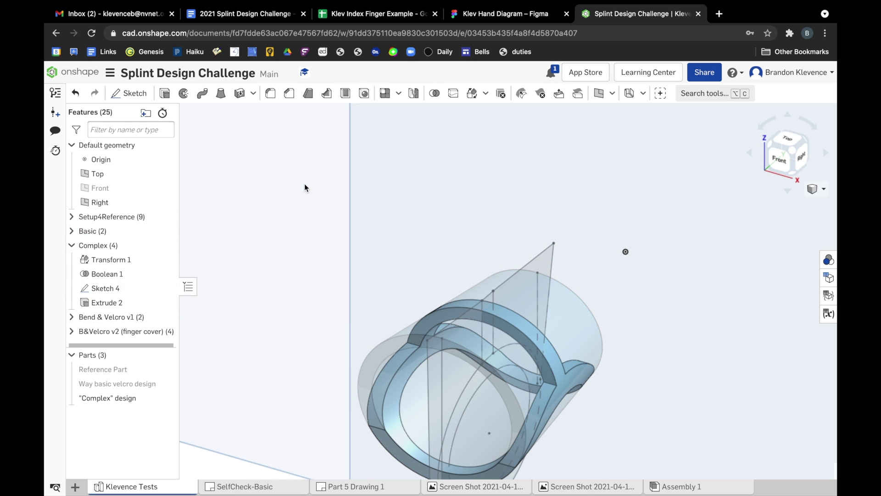
{"action": "left_click", "coordinate": [167, 287]}
Orbit around the finished ring splint to inspect it from several angles.
{"action": "mouse_move", "coordinate": [423, 351]}
{"action": "right_mouse_down"}
{"action": "mouse_move", "coordinate": [414, 333]}
{"action": "mouse_move", "coordinate": [378, 332]}
{"action": "mouse_move", "coordinate": [522, 315]}
{"action": "mouse_move", "coordinate": [411, 322]}
{"action": "right_mouse_up"}
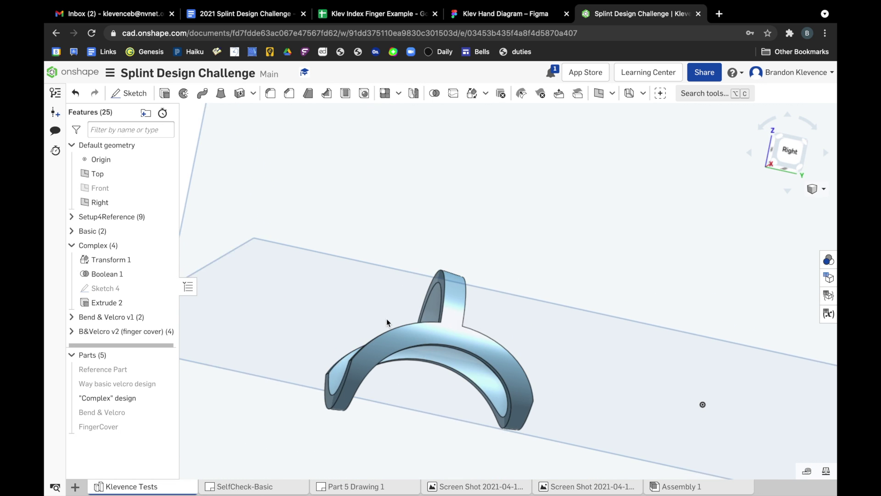
{"action": "right_click_drag", "start_coordinate": [386, 322], "coordinate": [502, 306]}
{"action": "left_click", "coordinate": [787, 135]}
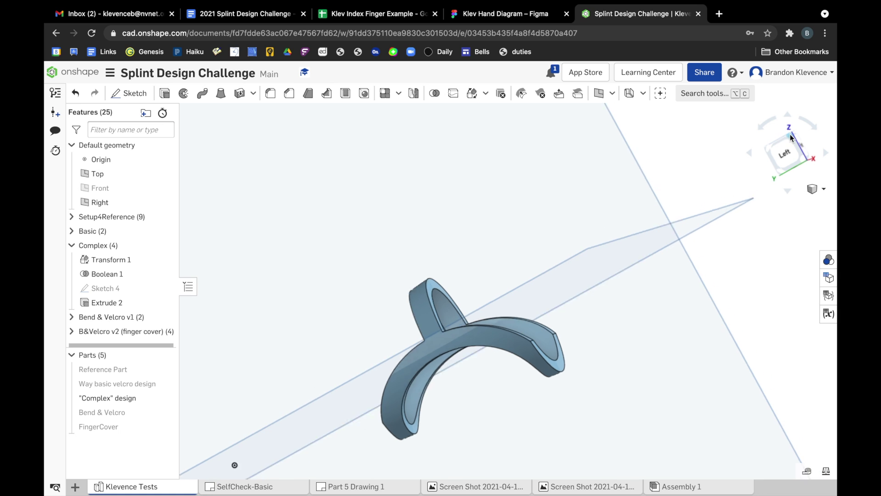
{"action": "scroll", "coordinate": [576, 319], "scroll_direction": "up", "scroll_amount": 5}
{"action": "right_click_drag", "start_coordinate": [576, 319], "coordinate": [524, 358]}
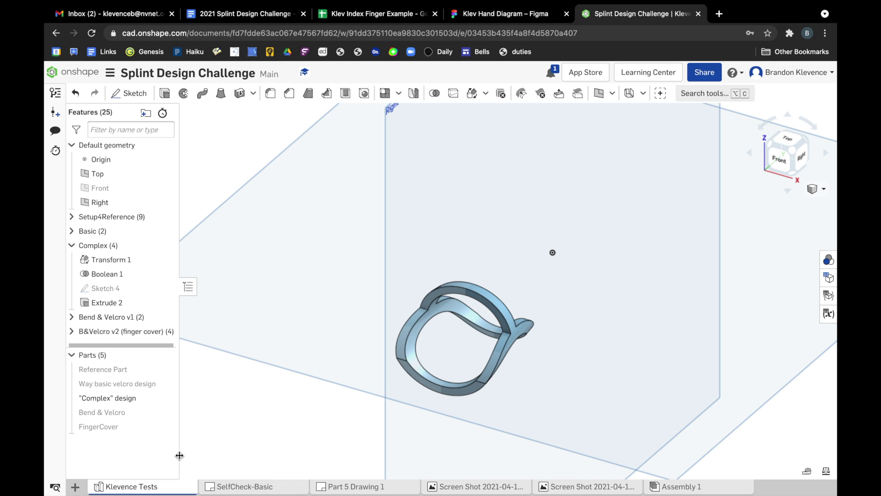
{"action": "right_click", "coordinate": [119, 398]}
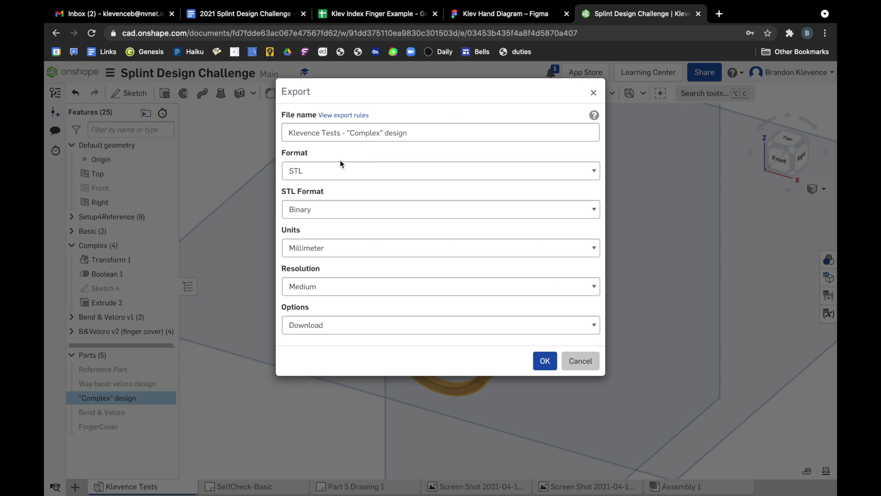
{"action": "left_click", "coordinate": [580, 360]}
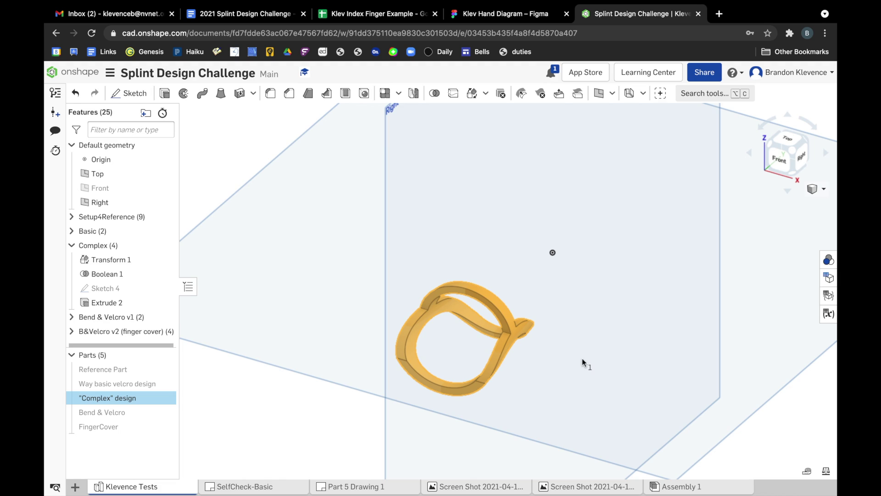
{"action": "mouse_move", "coordinate": [166, 399]}
{"action": "mouse_move", "coordinate": [304, 488]}
{"action": "left_click", "coordinate": [55, 130]}
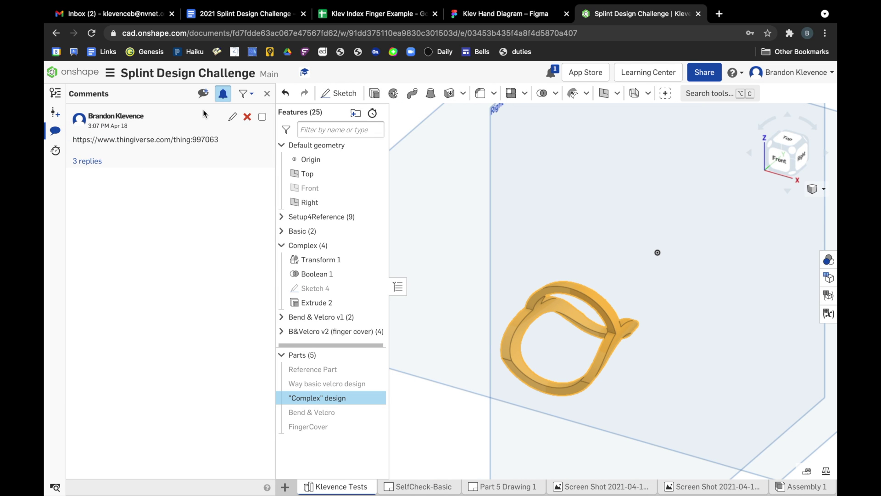
Close the Comments panel and collapse the Complex (4) feature folder.
{"action": "left_click", "coordinate": [266, 95]}
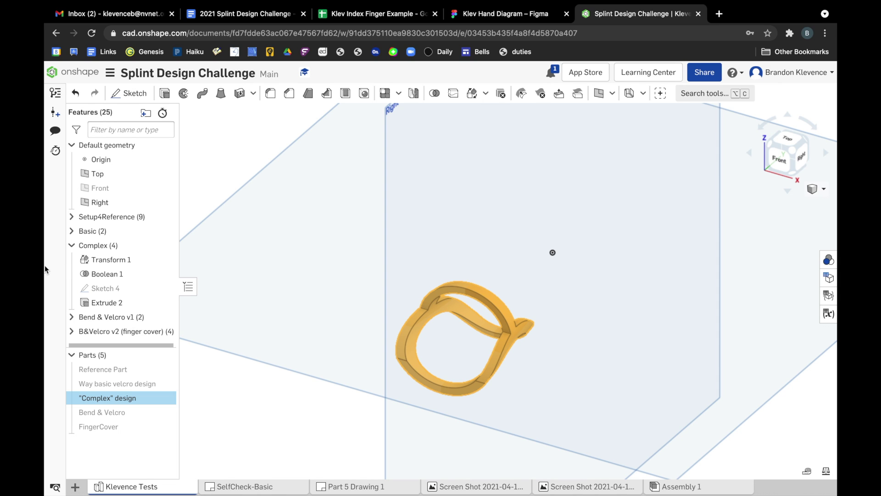
{"action": "left_click", "coordinate": [72, 245]}
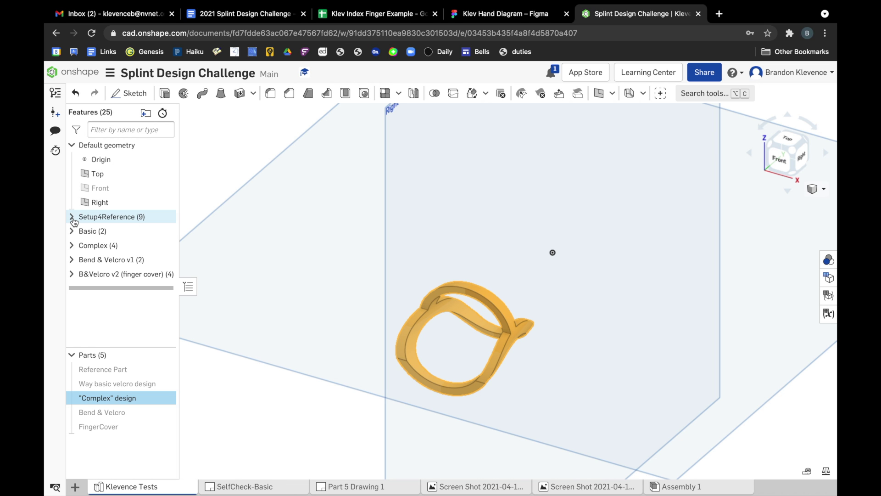
{"action": "mouse_move", "coordinate": [308, 2]}
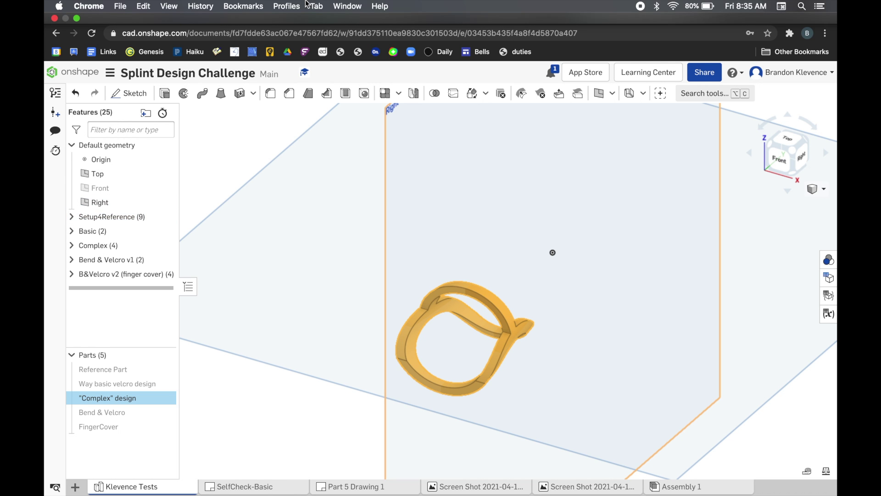